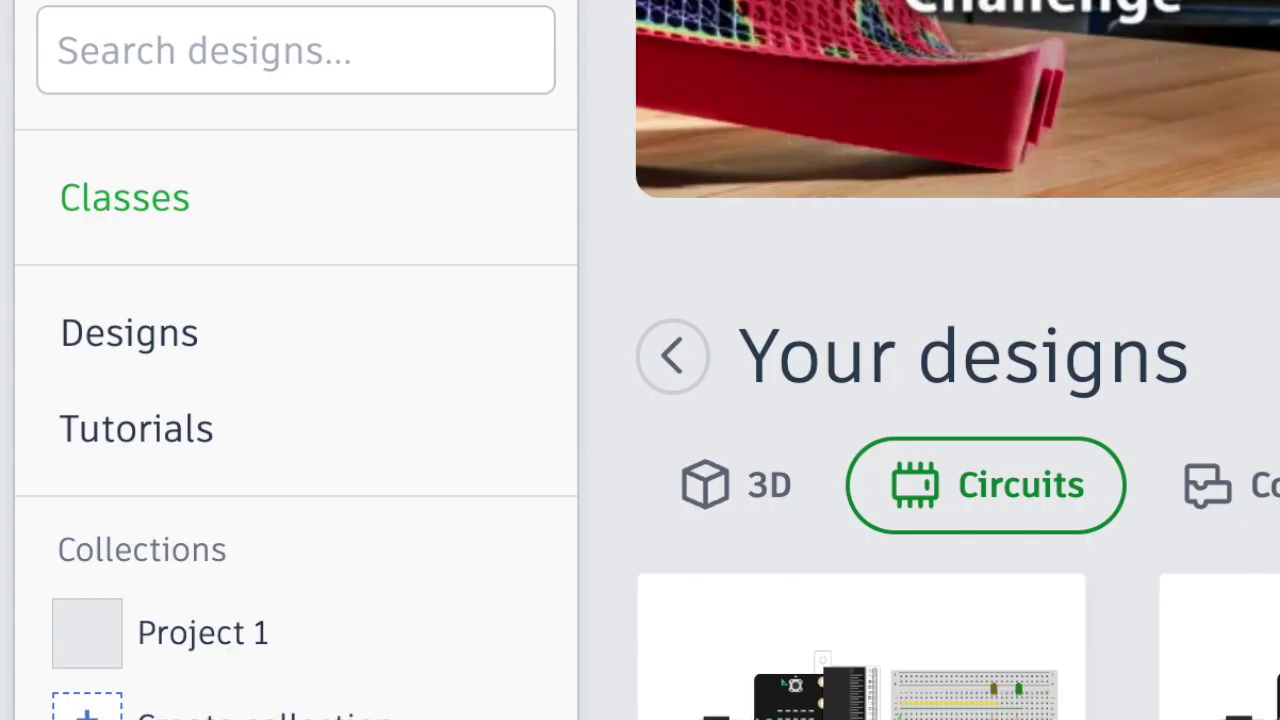
# - Reload the Designs list and bring up the new-design choices
pyautogui.scroll(-2, 440, 330)
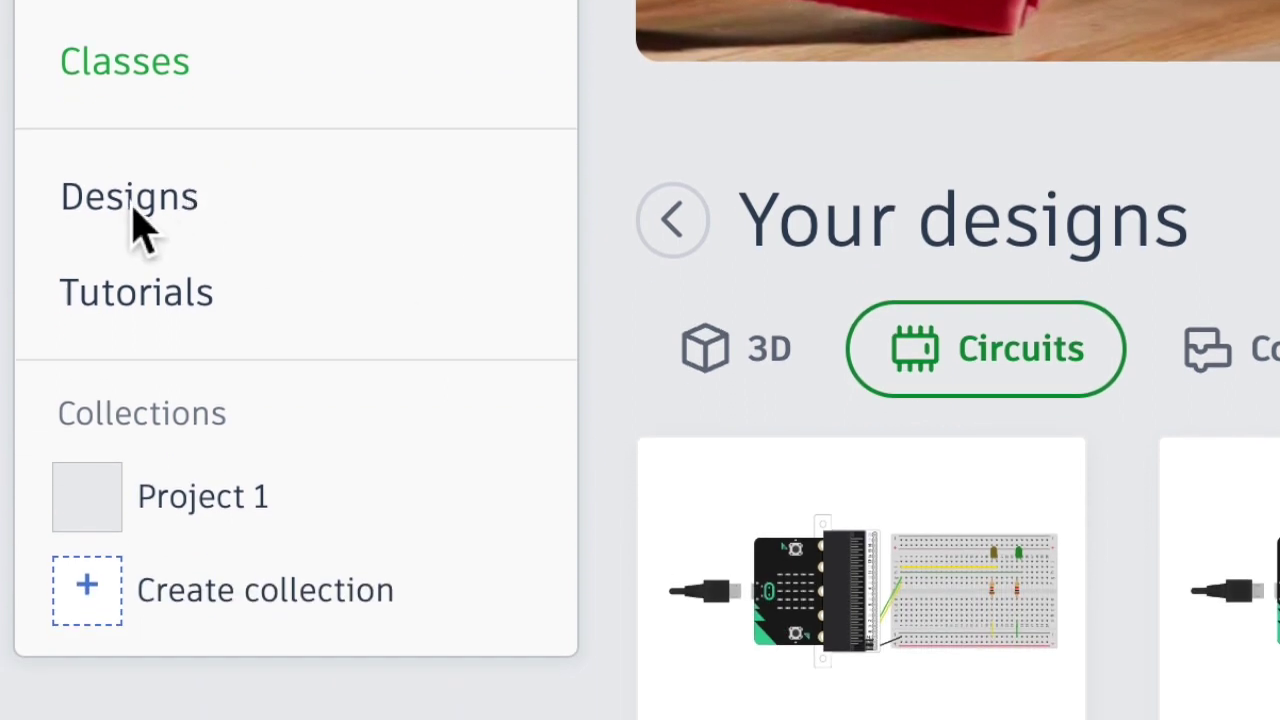
pyautogui.click(189, 214)
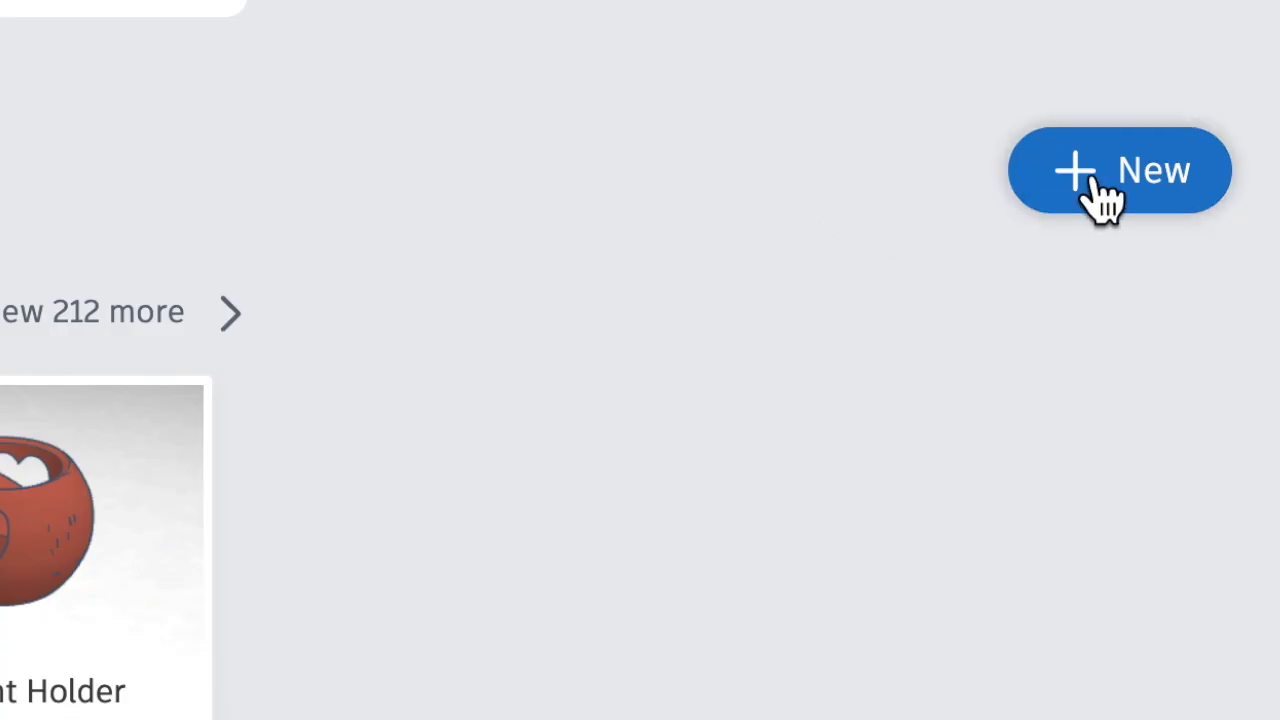
pyautogui.click(1103, 197)
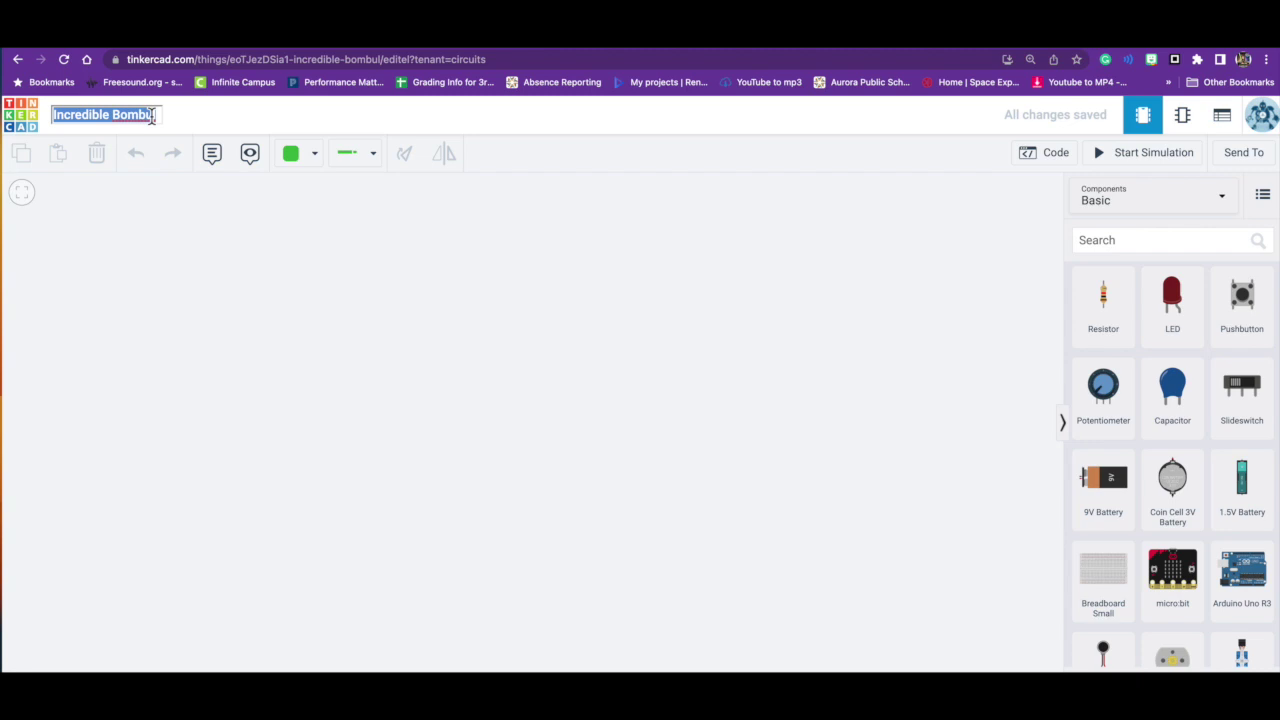
# - Retitle the new circuit 'Breadboard with 2 LEDS', fixing a mistyped letter
pyautogui.write('Bread')
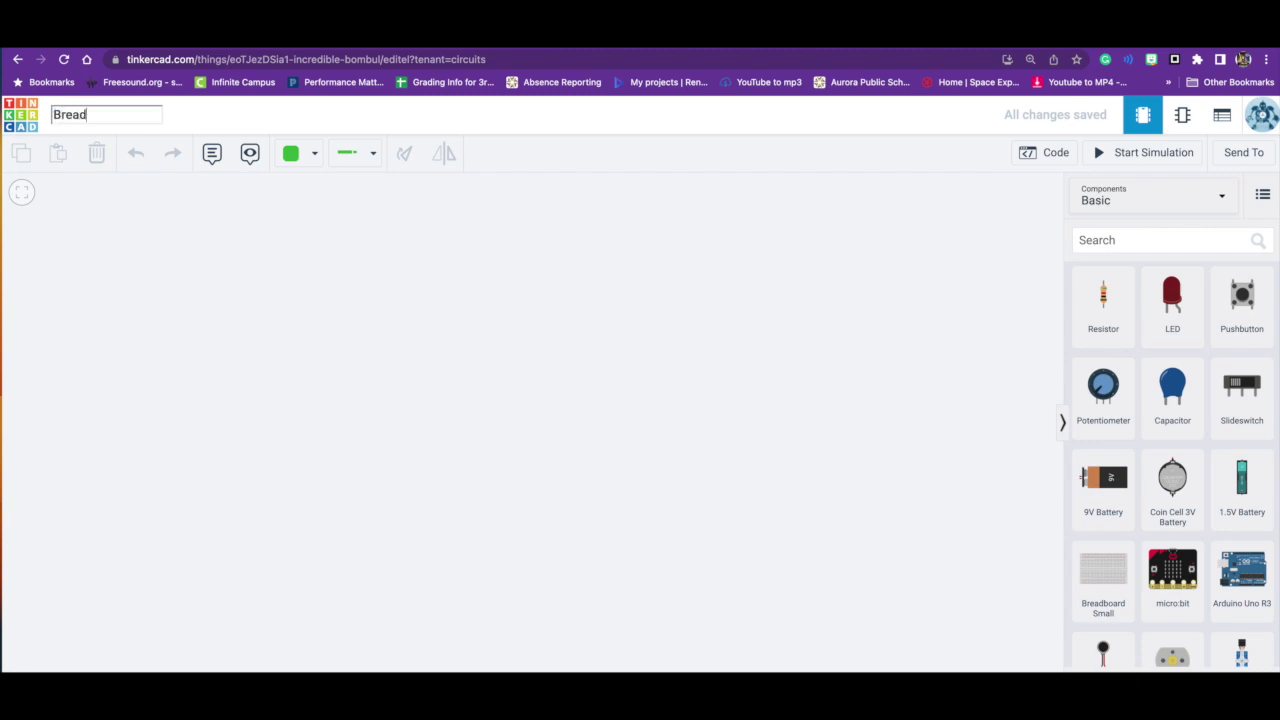
pyautogui.write('board')
pyautogui.write(' with ')
pyautogui.write('2')
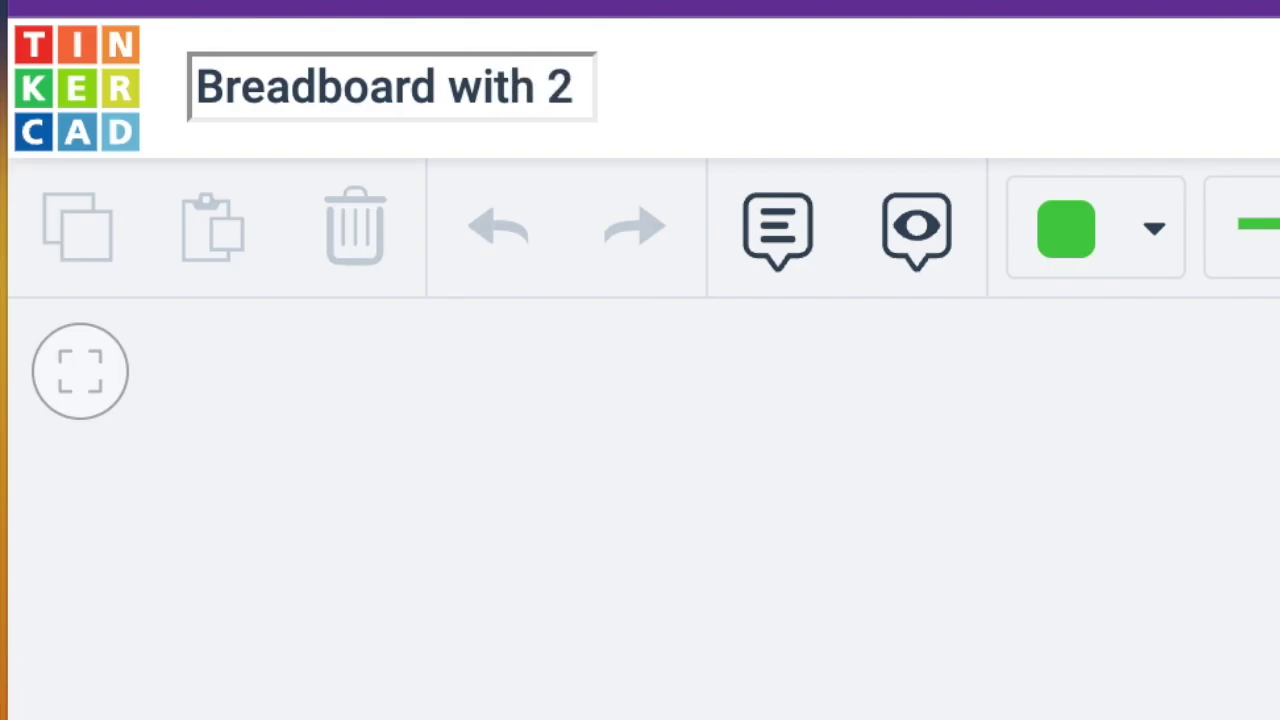
pyautogui.write(' Le')
pyautogui.press('BackSpace')
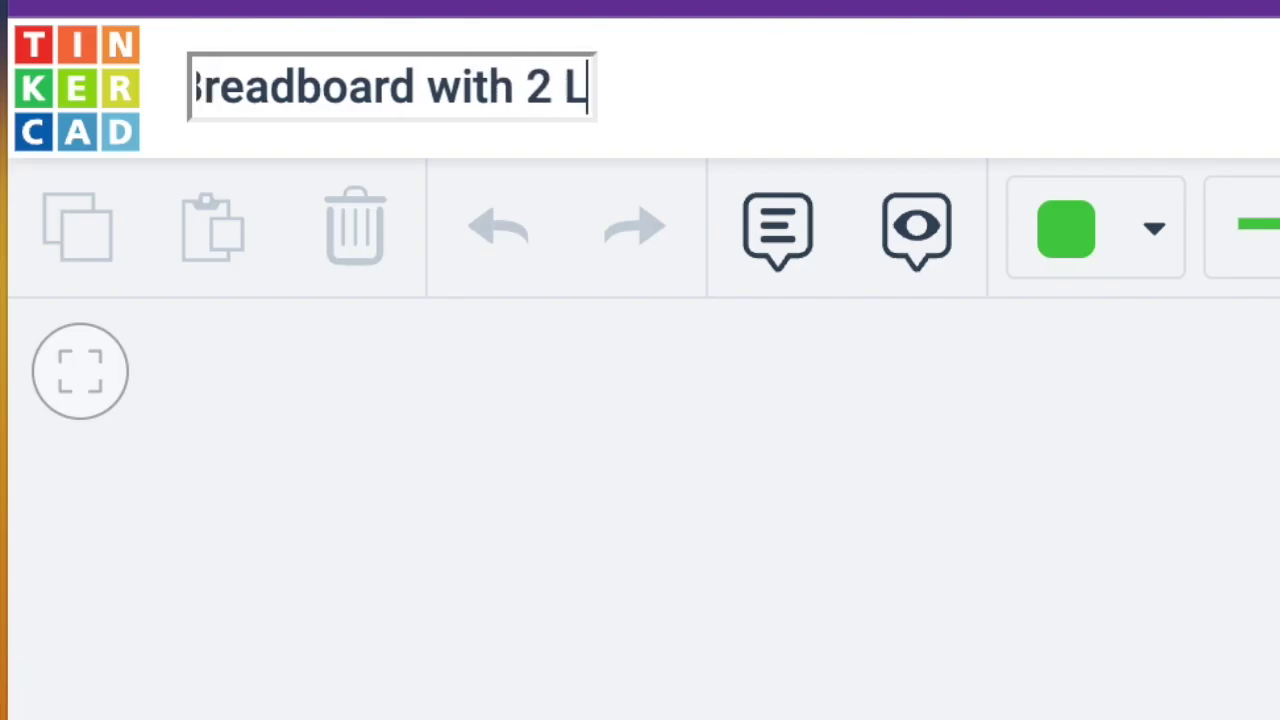
pyautogui.write('EDS')
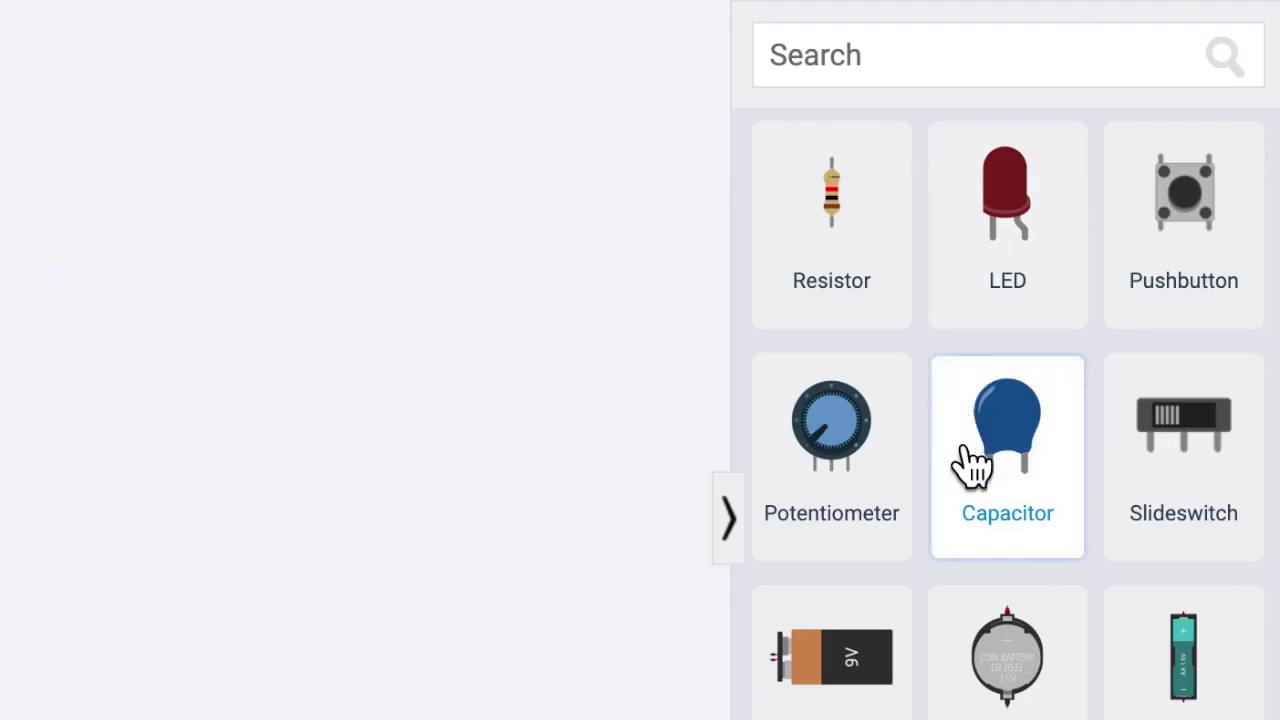
# - Place a micro:bit with Breakout on the left, rotated so its USB faces left
pyautogui.click(907, 55)
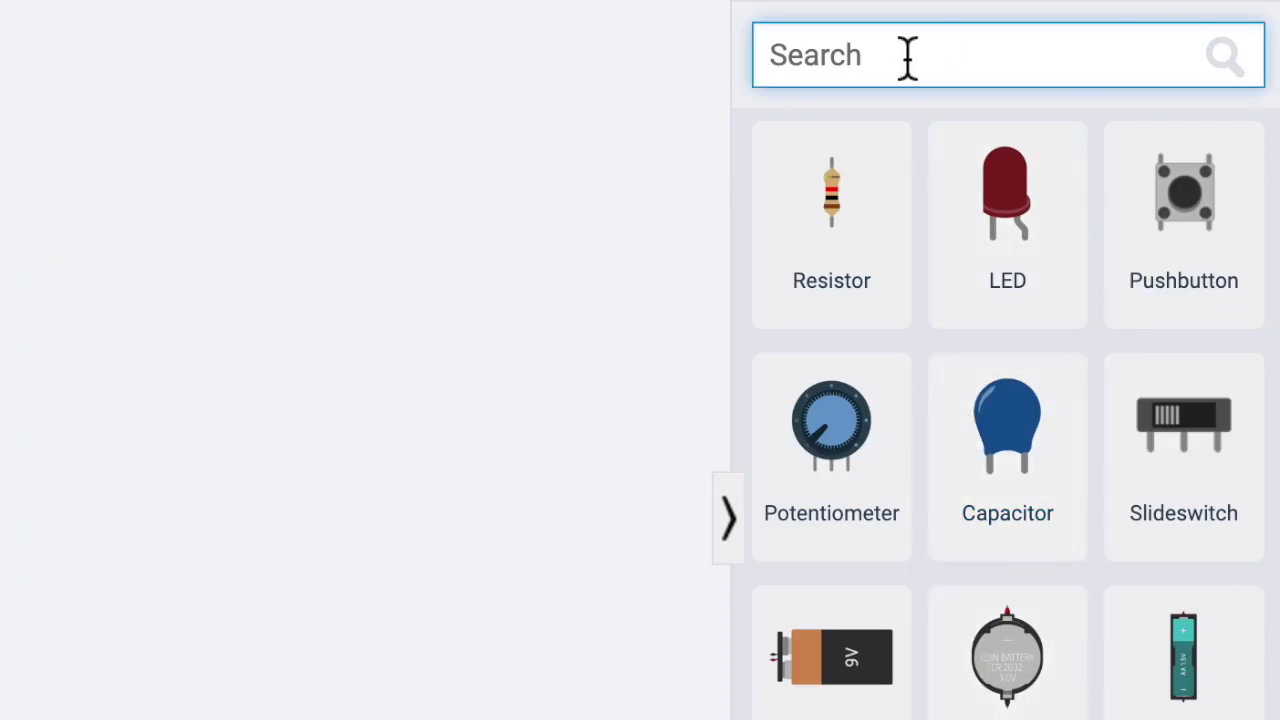
pyautogui.write('microbit')
pyautogui.moveTo(857, 557); pyautogui.dragTo(270, 551)
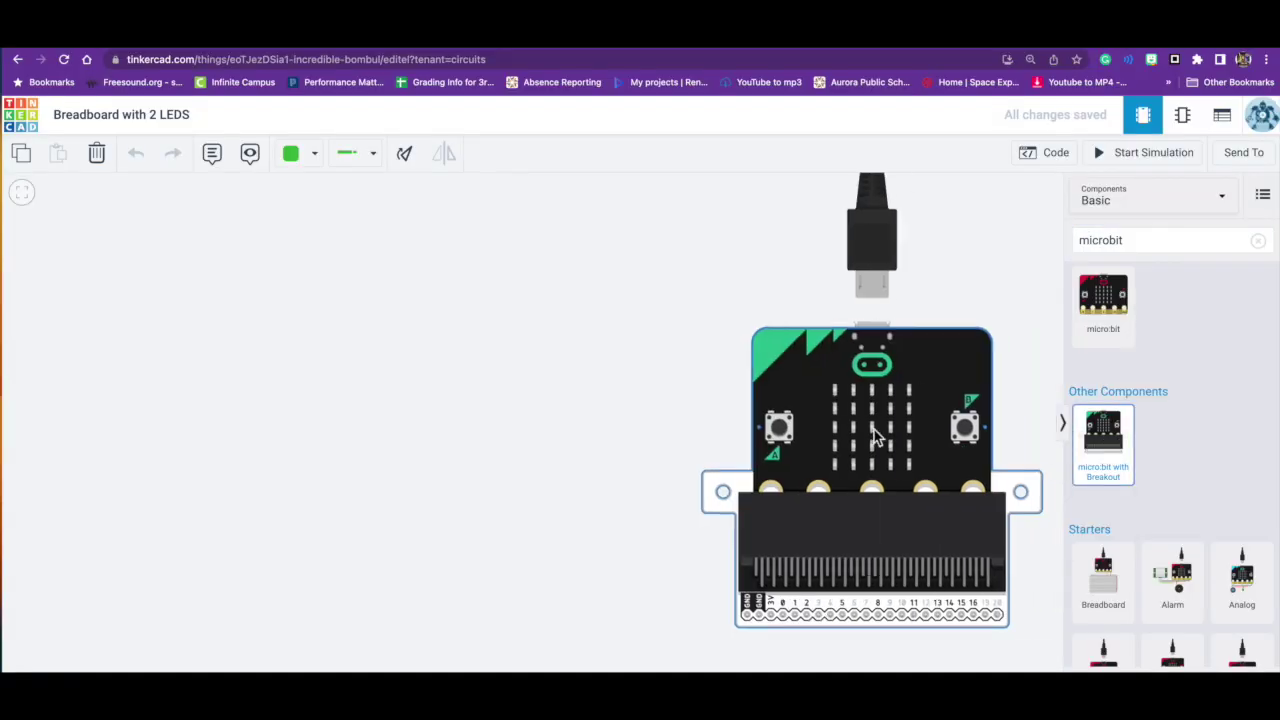
pyautogui.moveTo(875, 437); pyautogui.dragTo(323, 430)
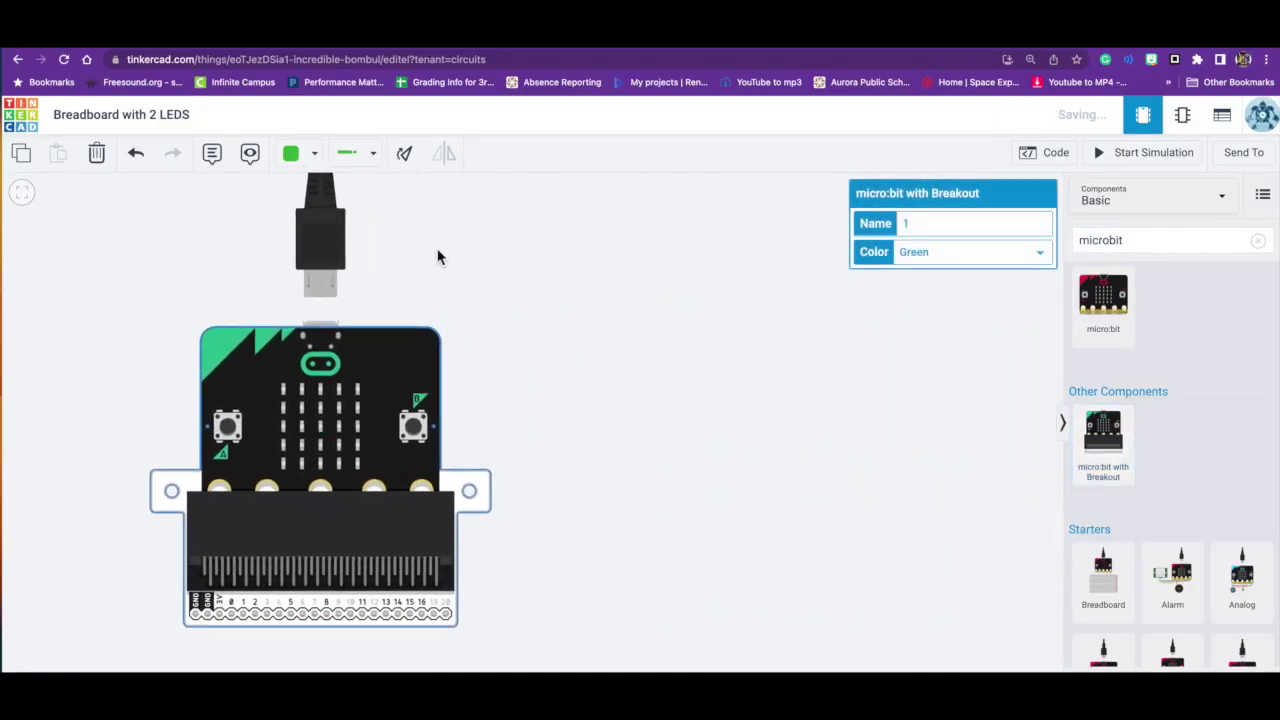
pyautogui.click(410, 168)
pyautogui.click(410, 168)
pyautogui.click(410, 168)
pyautogui.click(410, 168)
pyautogui.click(410, 168)
pyautogui.click(410, 168)
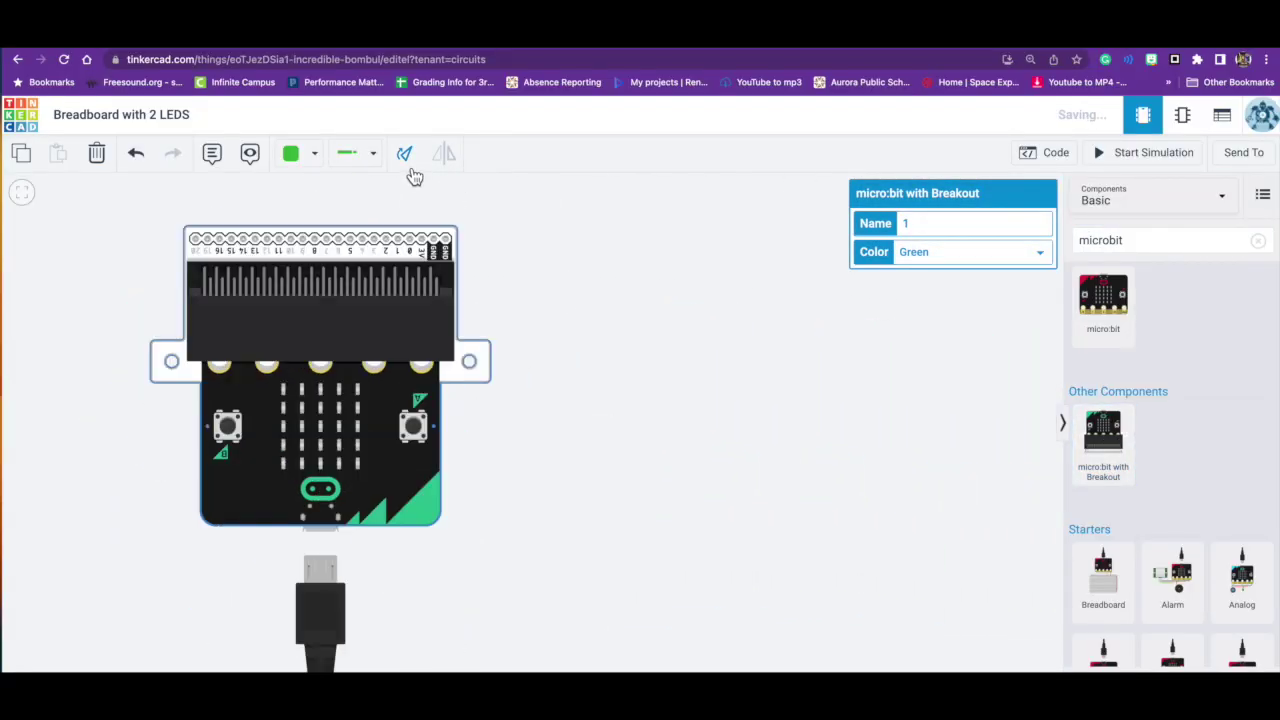
pyautogui.click(411, 170)
pyautogui.click(411, 170)
pyautogui.click(411, 170)
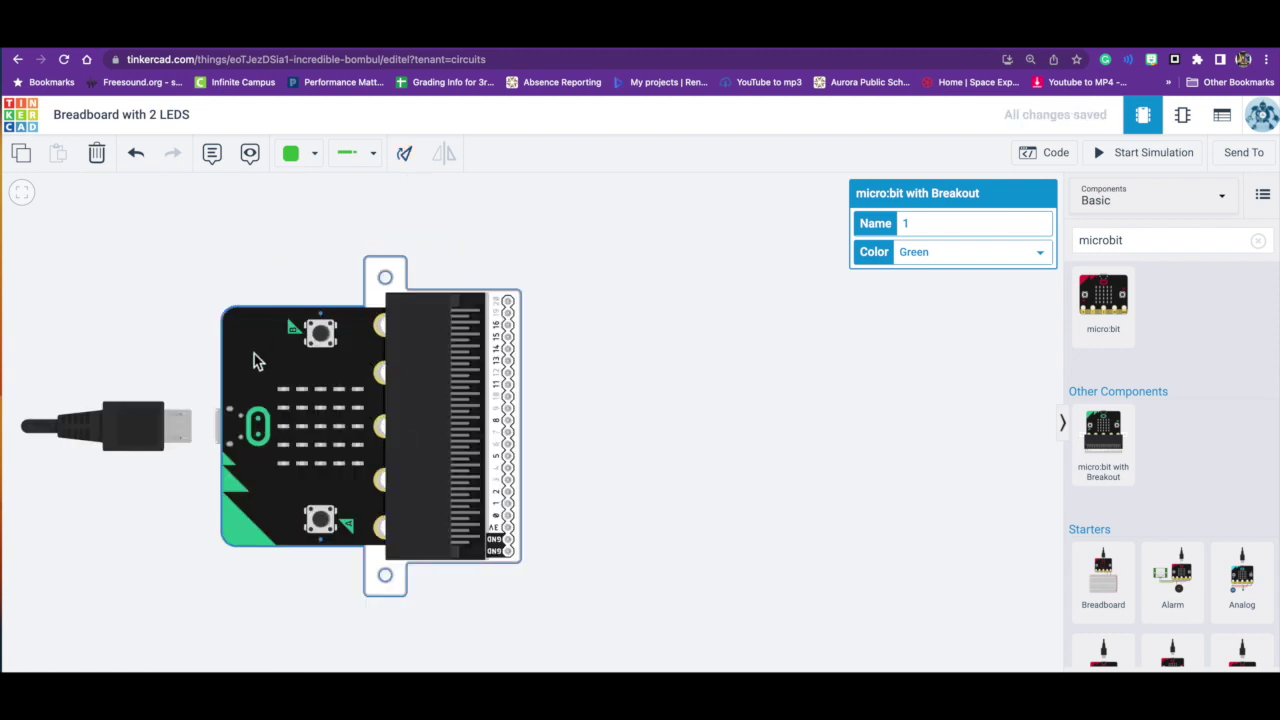
pyautogui.moveTo(254, 360); pyautogui.dragTo(206, 320)
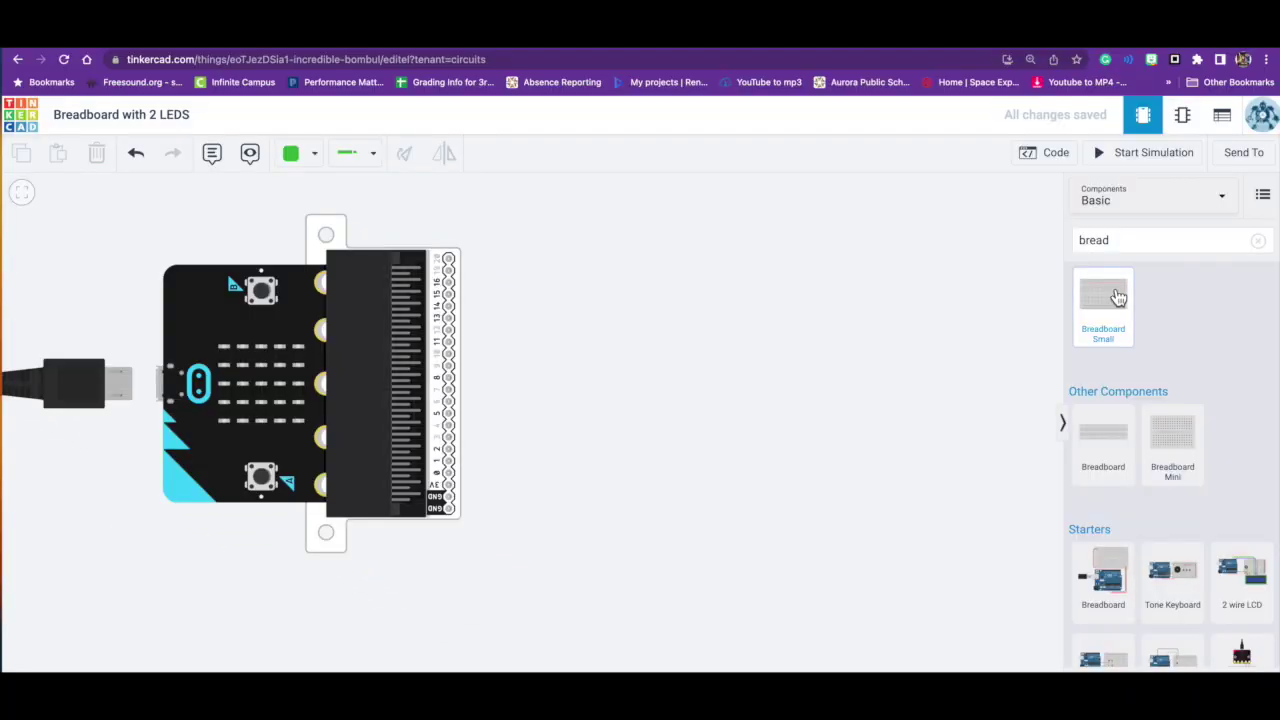
# - Add a Breadboard Small beside the micro:bit and two LEDs above it
pyautogui.moveTo(889, 200); pyautogui.dragTo(139, 293)
pyautogui.moveTo(815, 333); pyautogui.dragTo(613, 384)
pyautogui.doubleClick(1121, 248)
pyautogui.write('L')
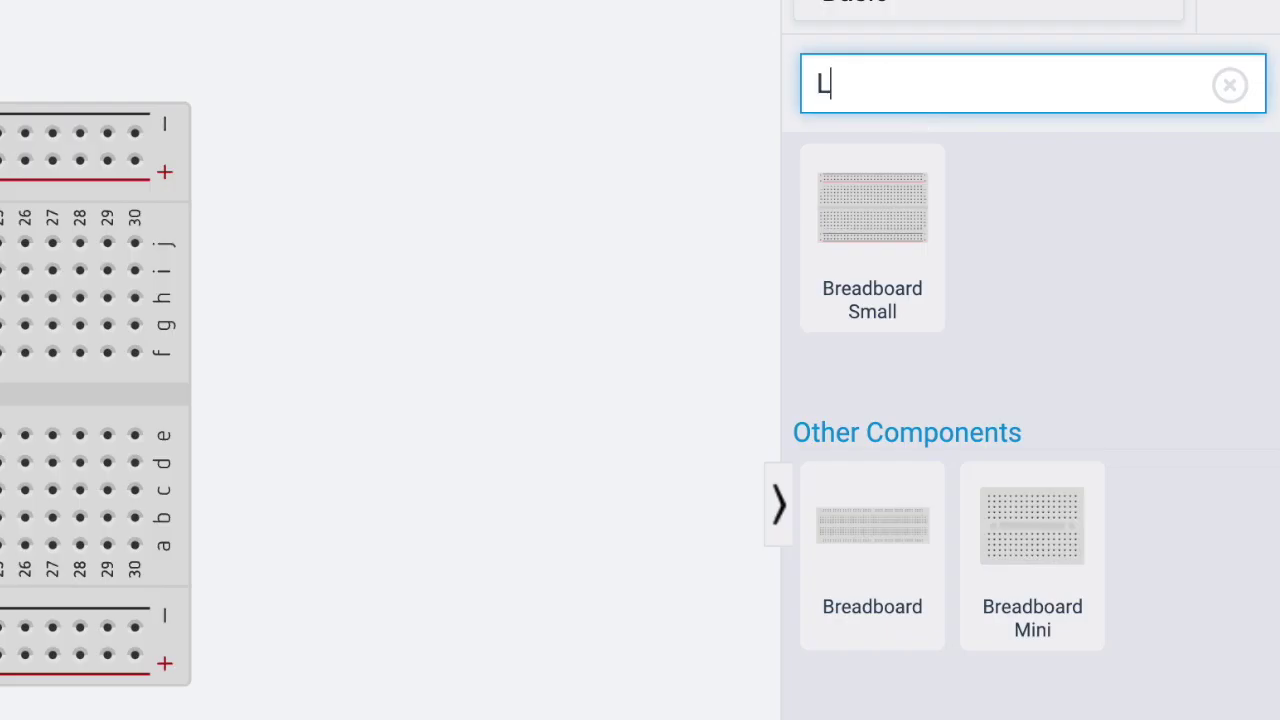
pyautogui.write('ED')
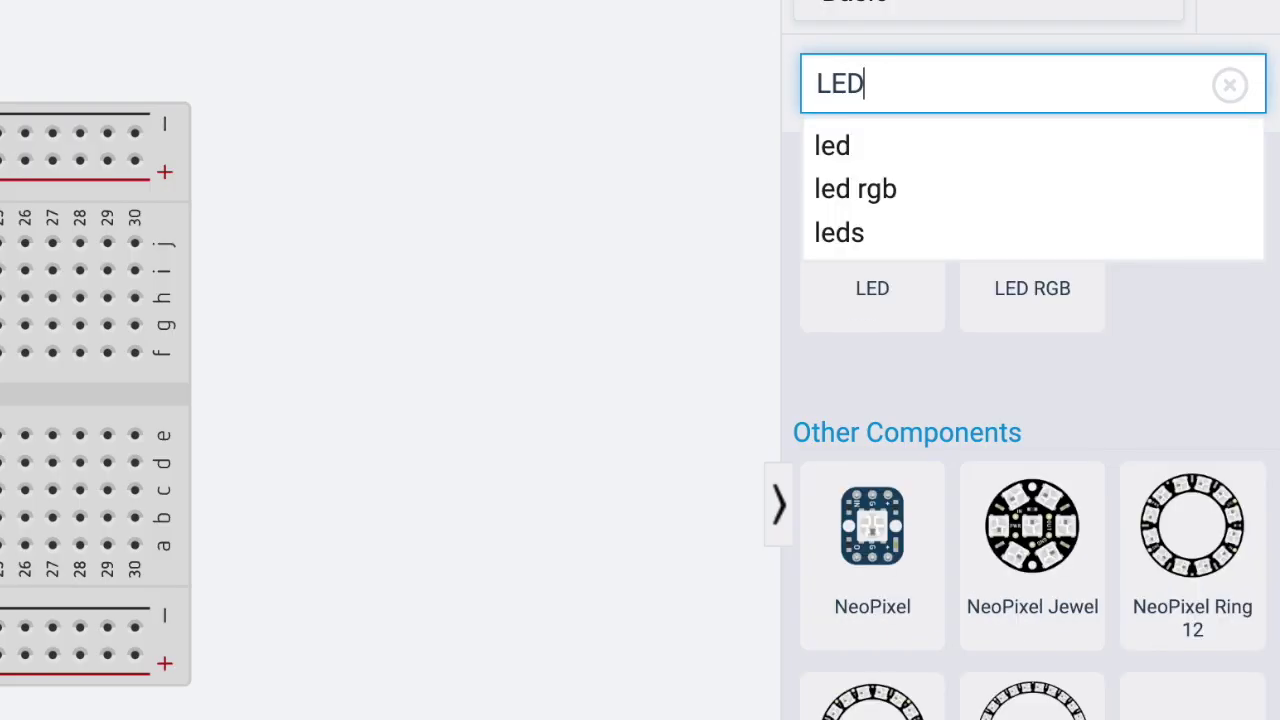
pyautogui.click(920, 152)
pyautogui.moveTo(870, 224); pyautogui.dragTo(308, 197)
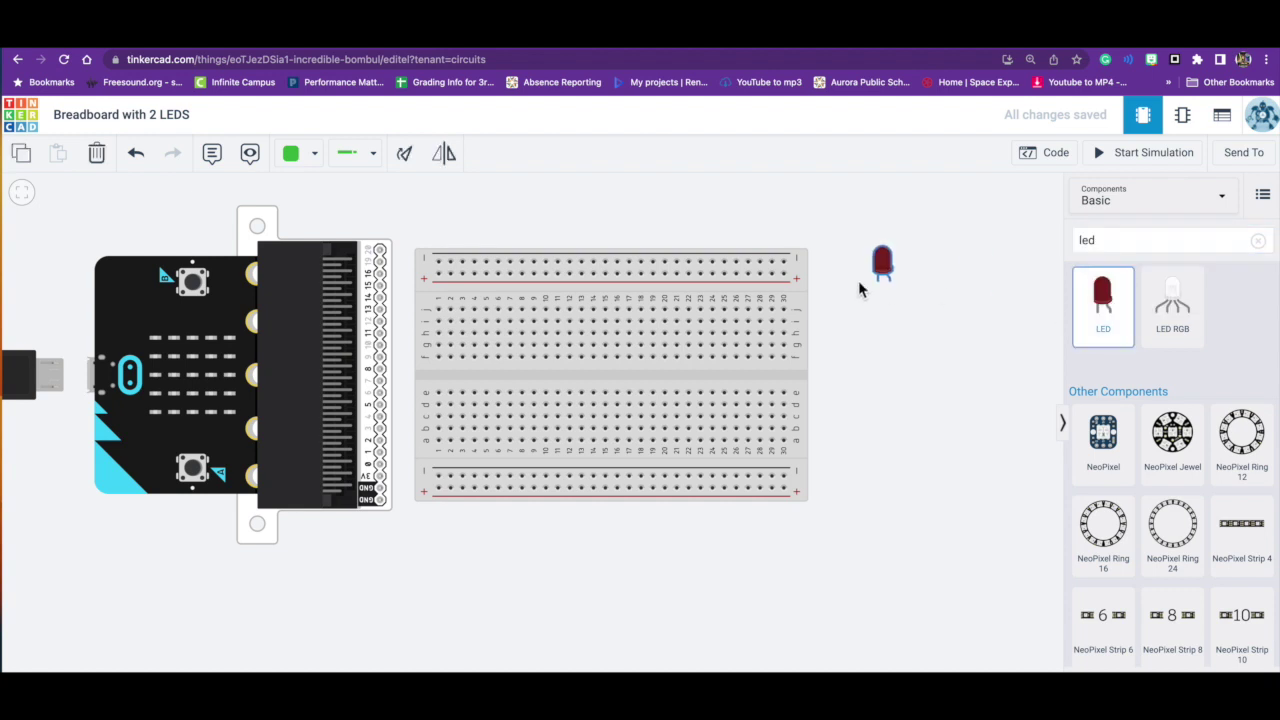
pyautogui.moveTo(859, 286); pyautogui.dragTo(620, 234)
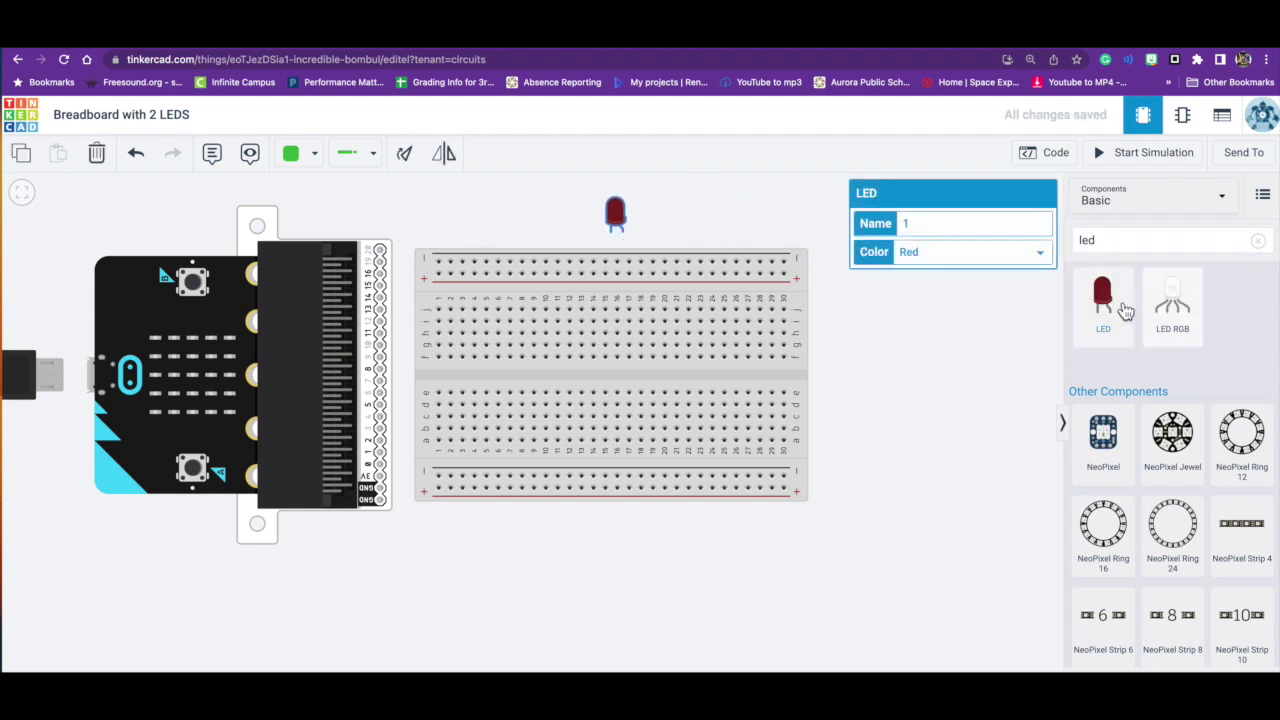
pyautogui.moveTo(1125, 312); pyautogui.dragTo(643, 240)
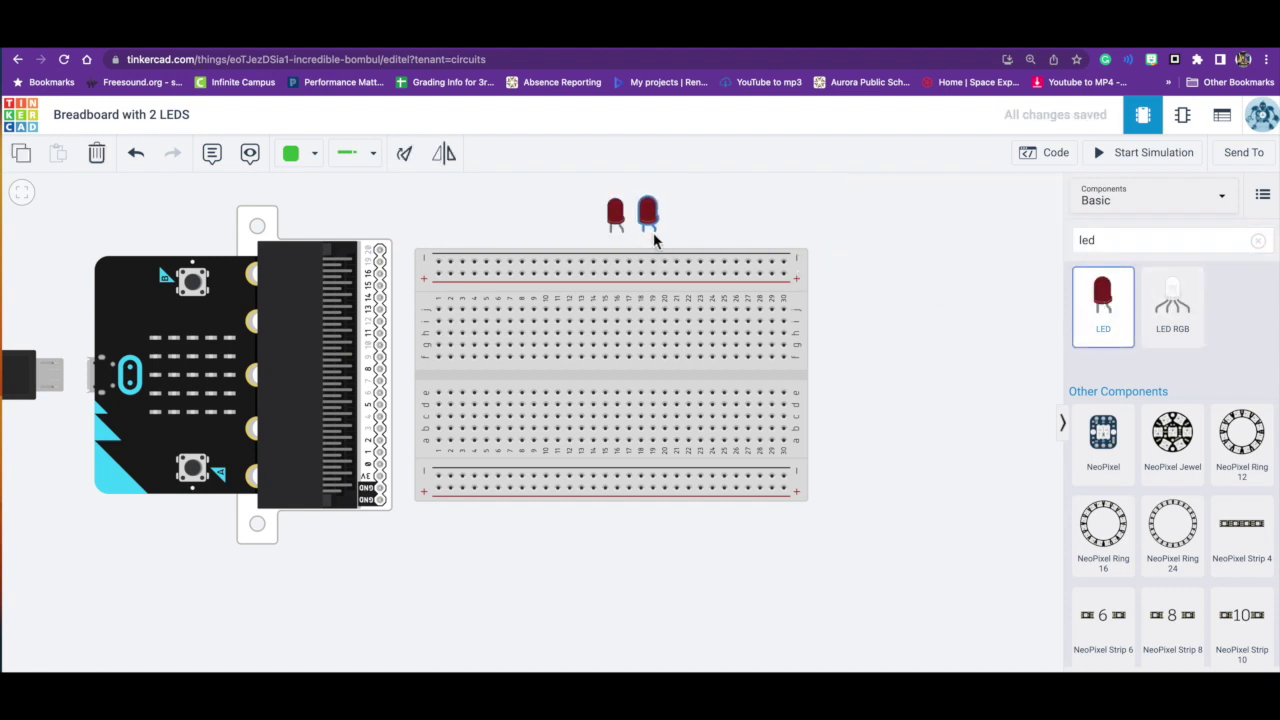
# - Add a resistor at the top left of the canvas
pyautogui.click(1149, 240)
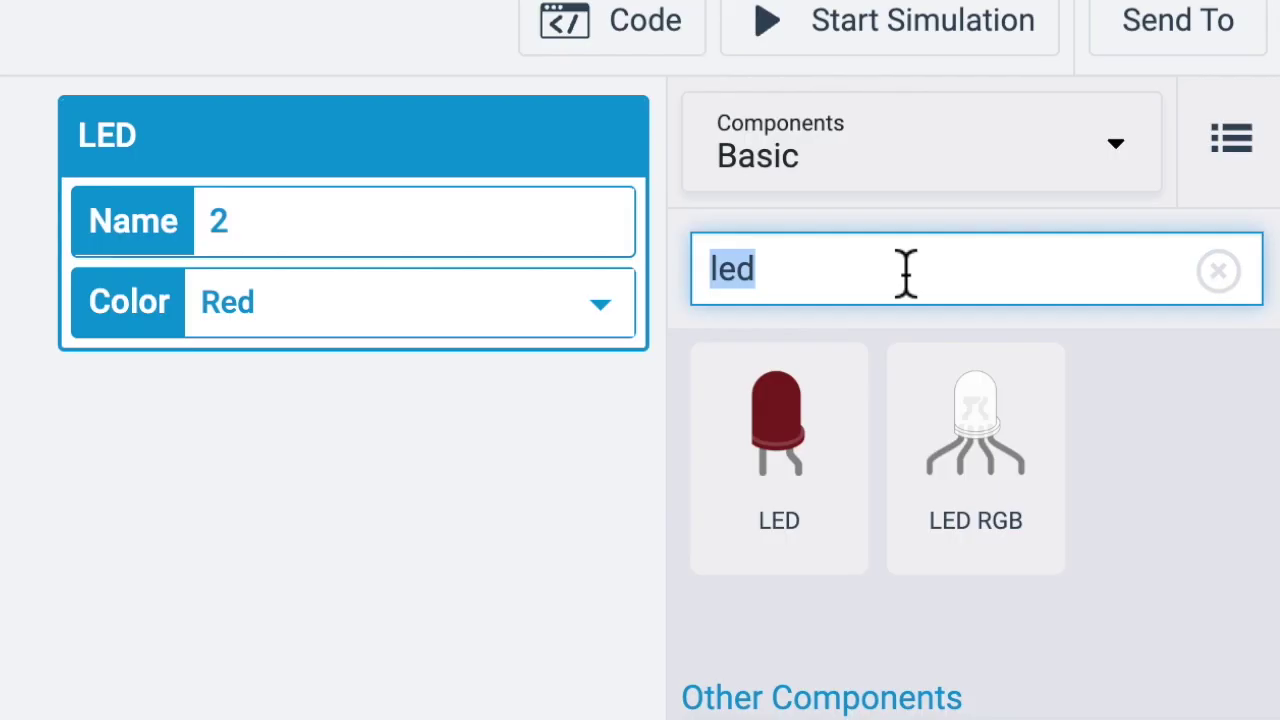
pyautogui.write('resisto')
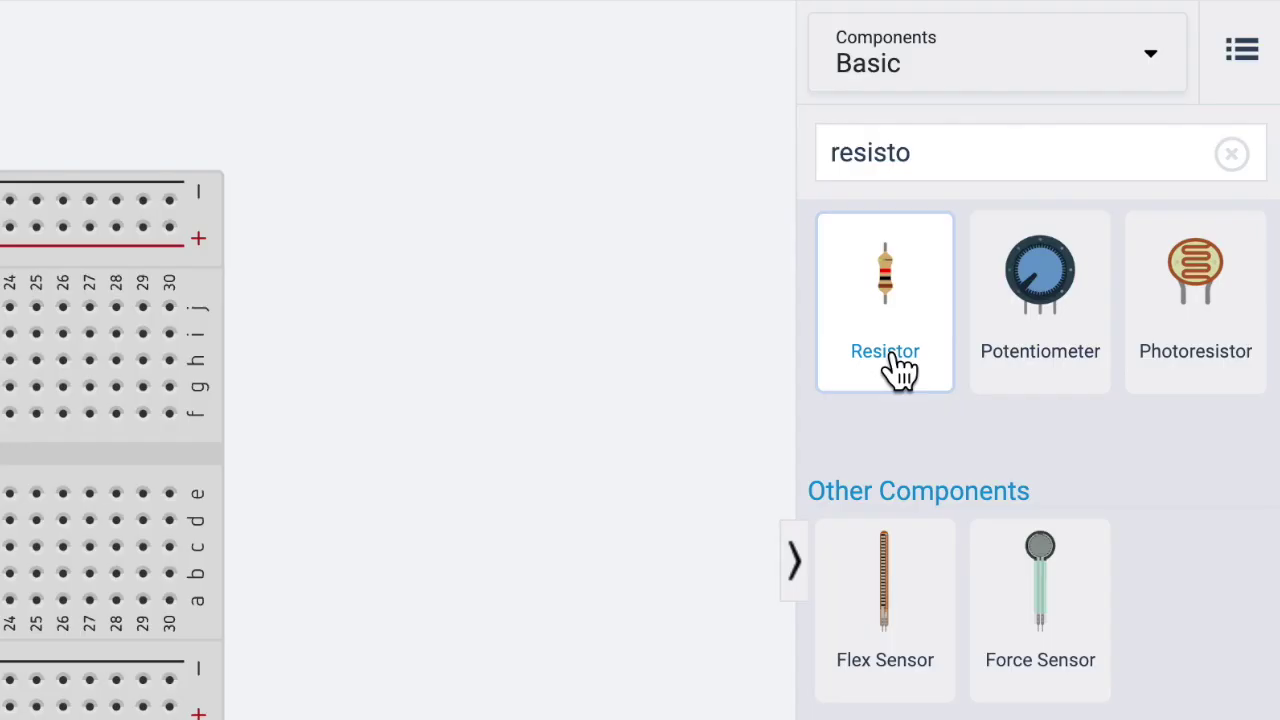
pyautogui.moveTo(900, 370); pyautogui.dragTo(142, 122)
pyautogui.moveTo(22, 95); pyautogui.dragTo(35, 88)
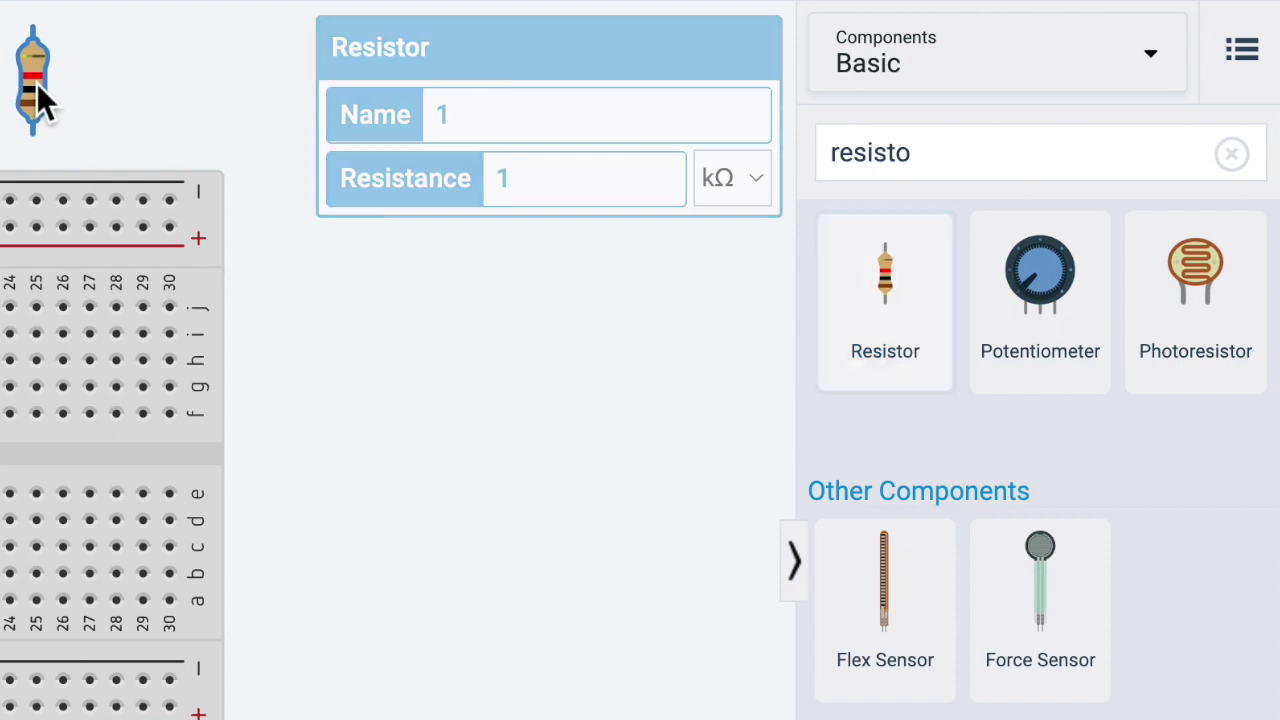
pyautogui.moveTo(917, 314); pyautogui.dragTo(134, 87)
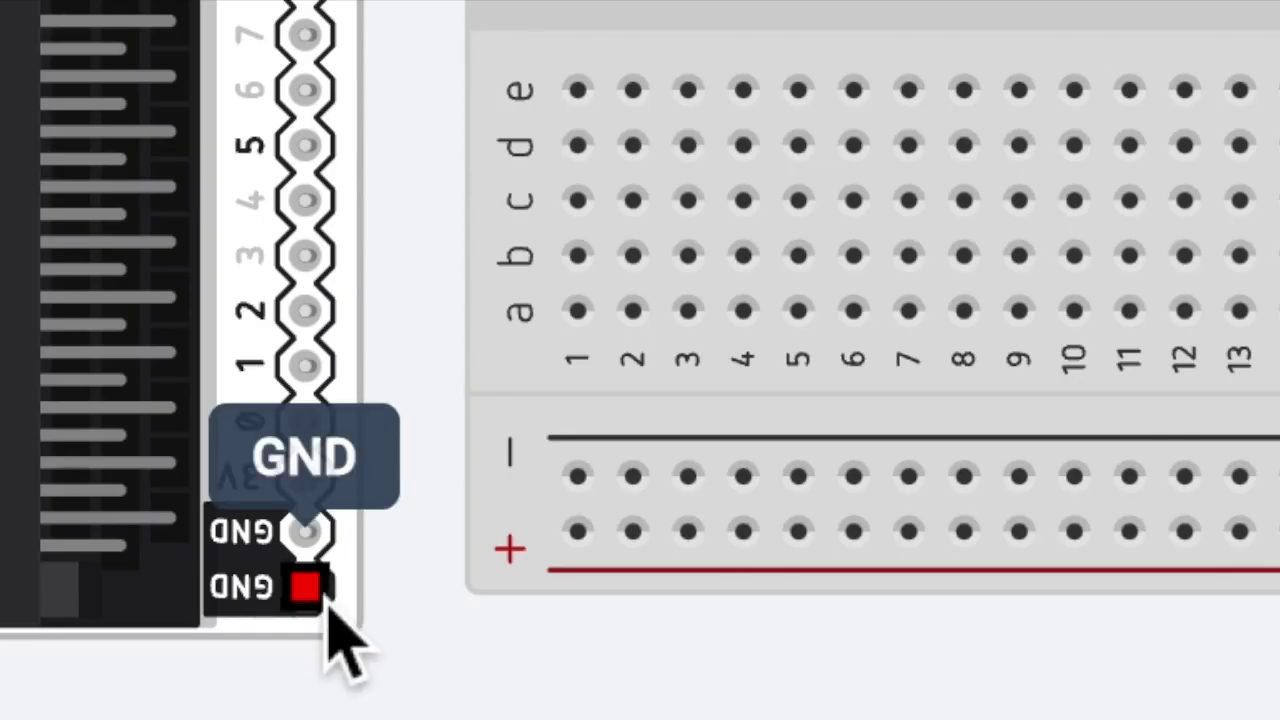
# - Wire micro:bit GND to the breadboard's negative rail with a black wire
pyautogui.click(322, 600)
pyautogui.click(580, 476)
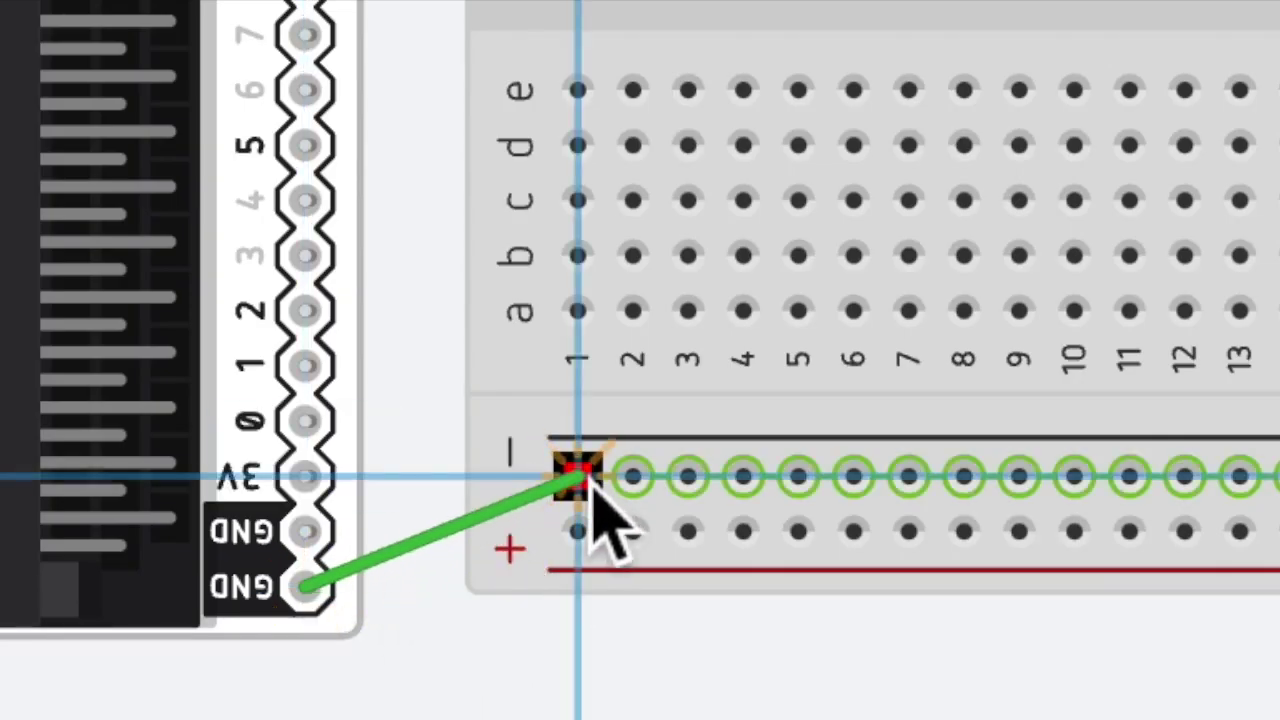
pyautogui.click(206, 46)
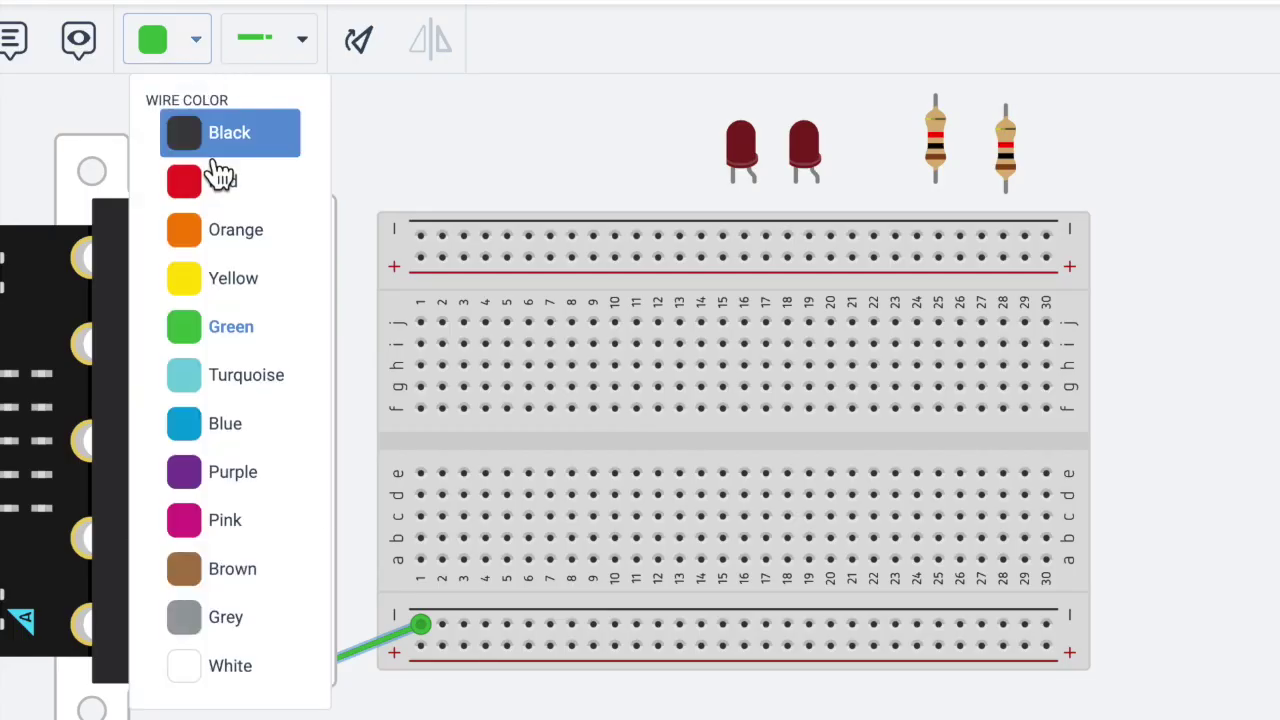
pyautogui.click(214, 171)
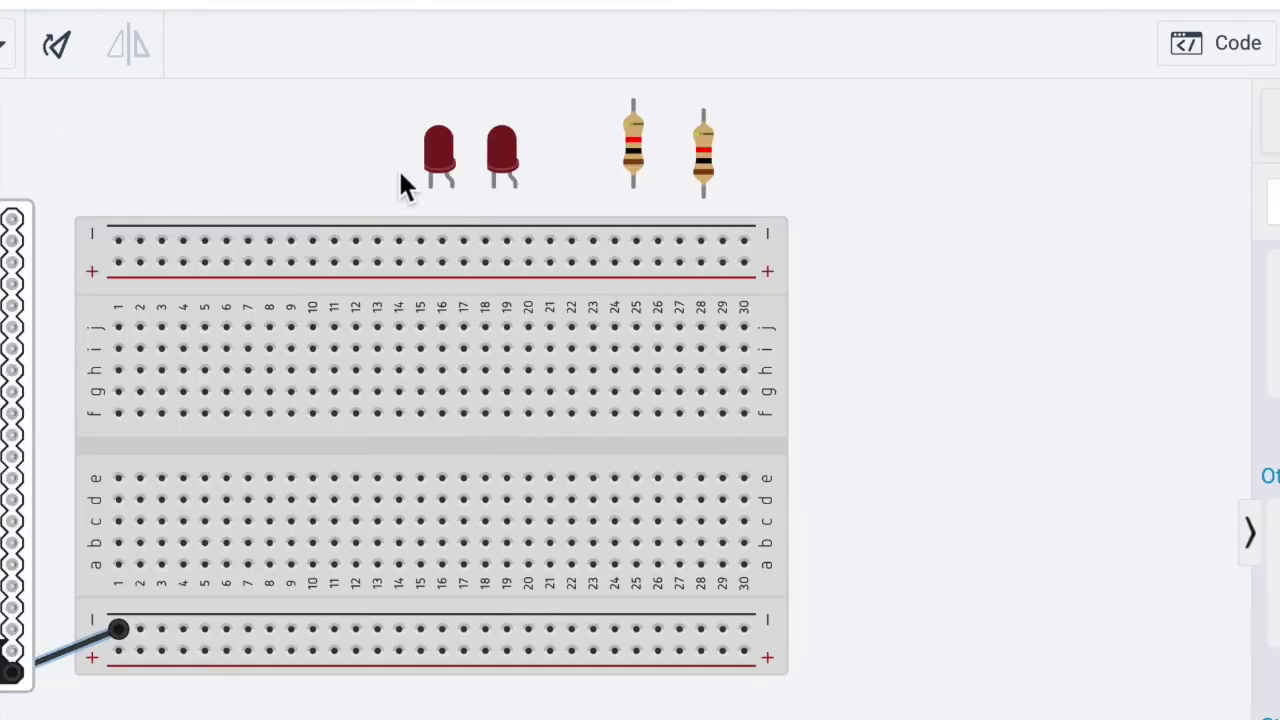
# - Change the first LED's colour to yellow
pyautogui.click(448, 157)
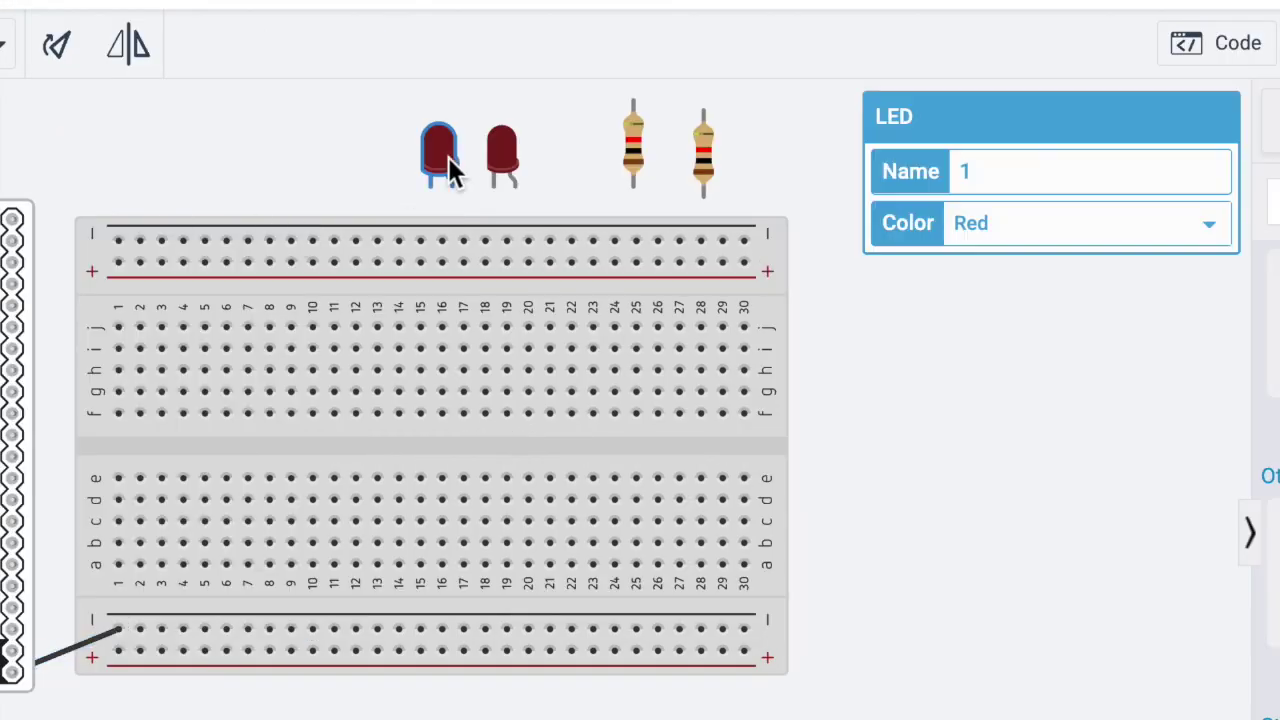
pyautogui.click(1022, 219)
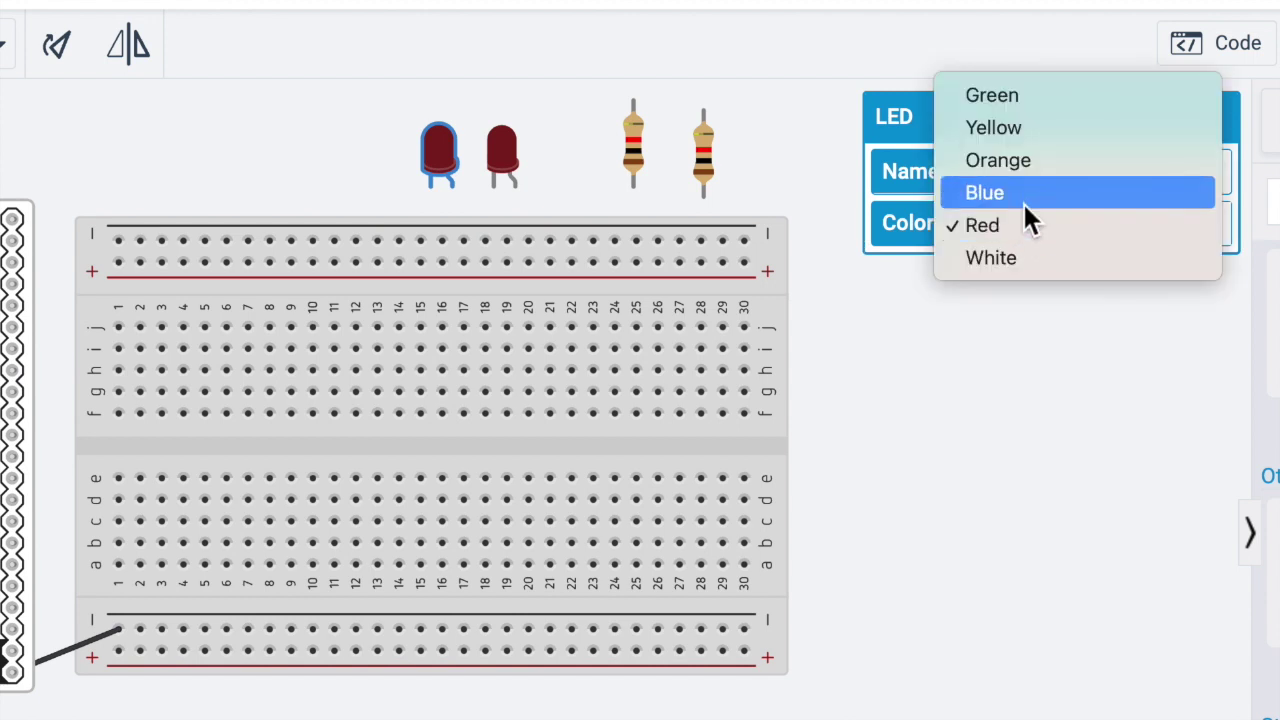
pyautogui.click(1008, 131)
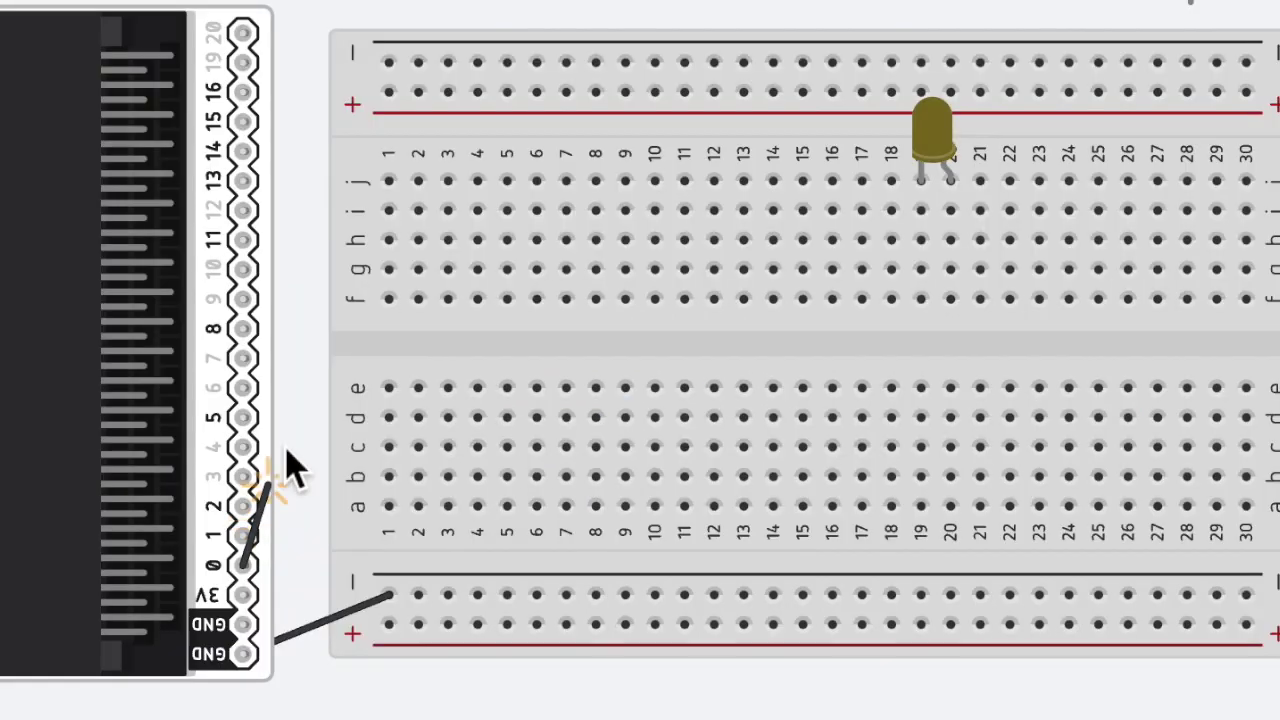
# - Run a yellow wire from micro:bit pin 0 to breadboard row 1
pyautogui.moveTo(294, 457); pyautogui.dragTo(390, 210)
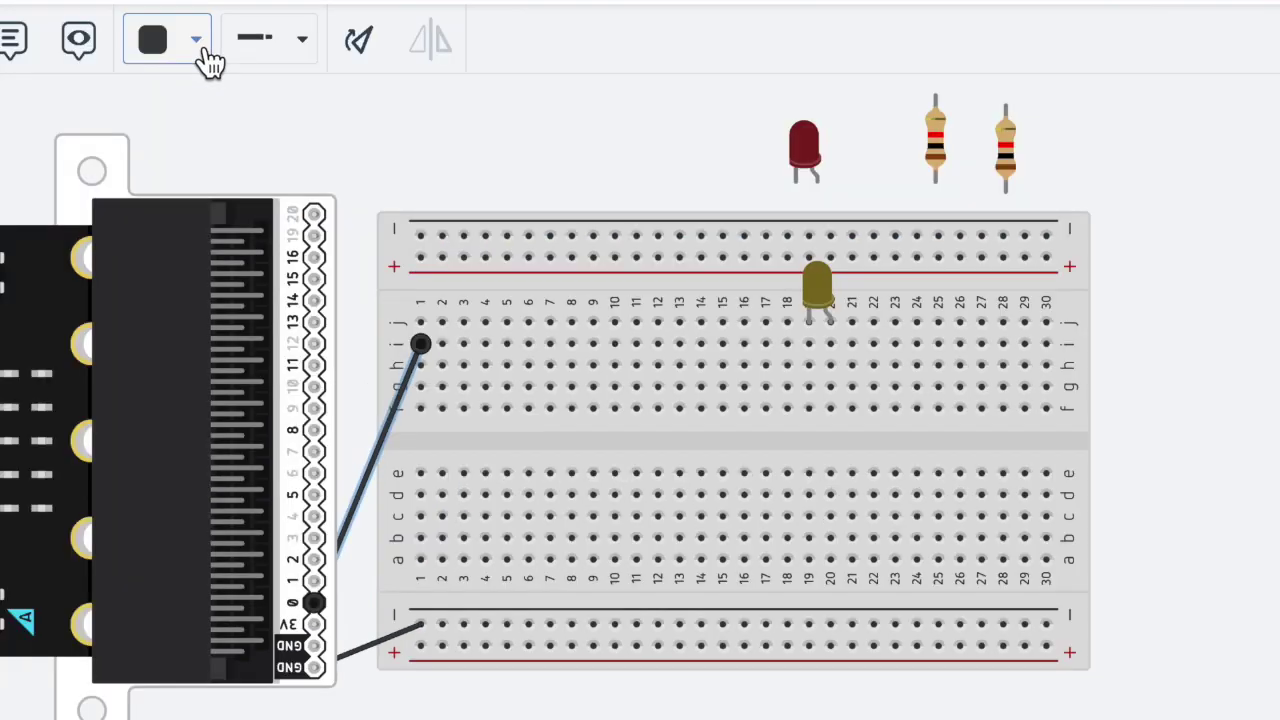
pyautogui.click(205, 52)
pyautogui.click(229, 282)
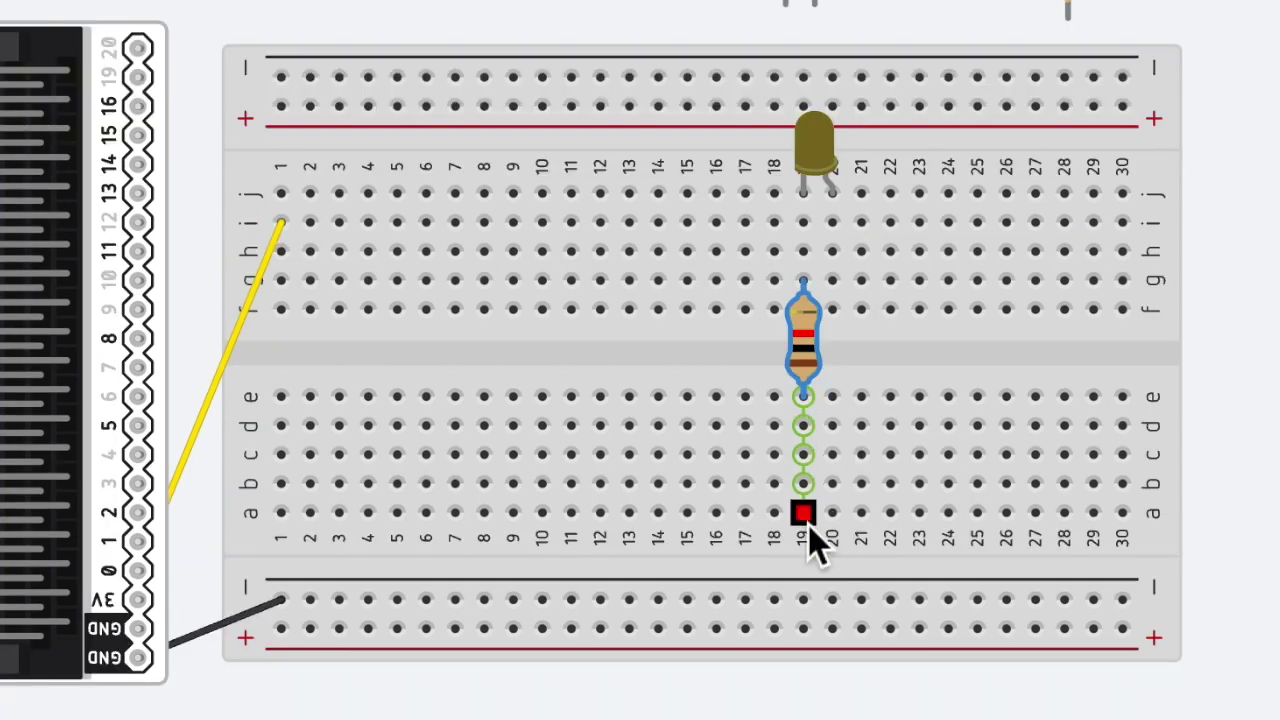
# - Ground column 19 to the lower rail with a black wire, then adjust the on start block
pyautogui.moveTo(808, 526); pyautogui.dragTo(808, 534)
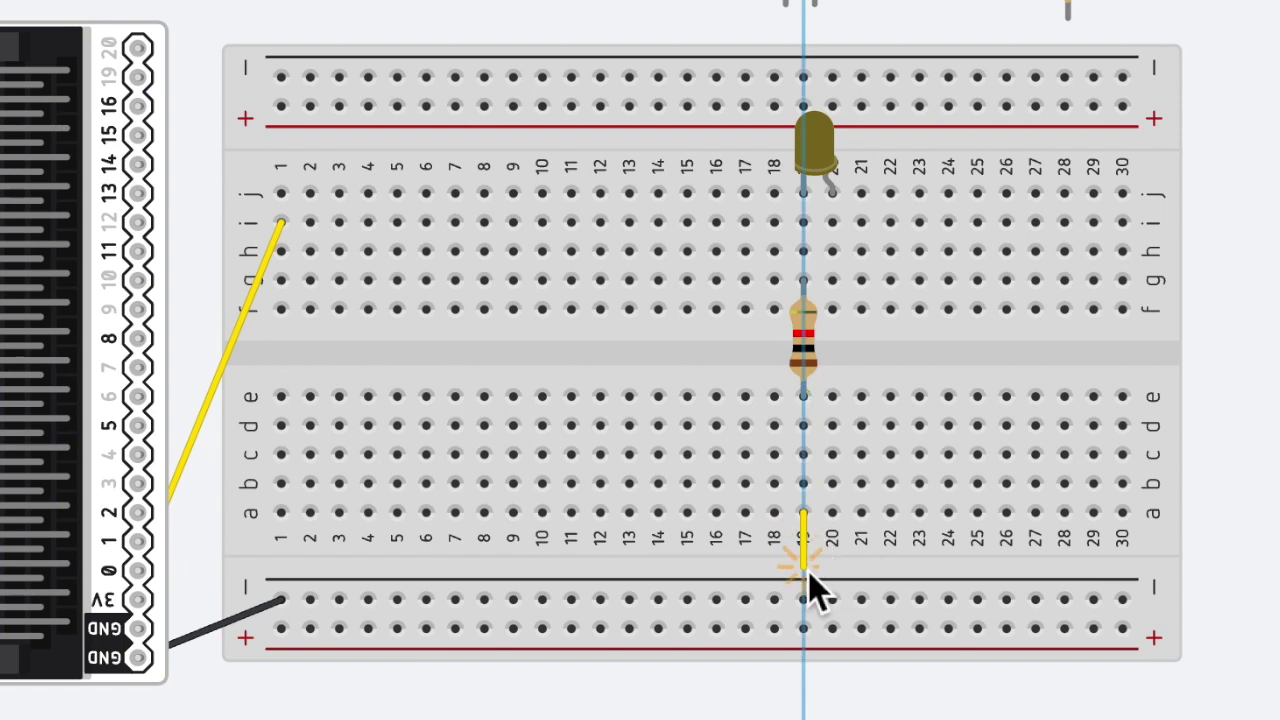
pyautogui.moveTo(806, 594); pyautogui.dragTo(804, 599)
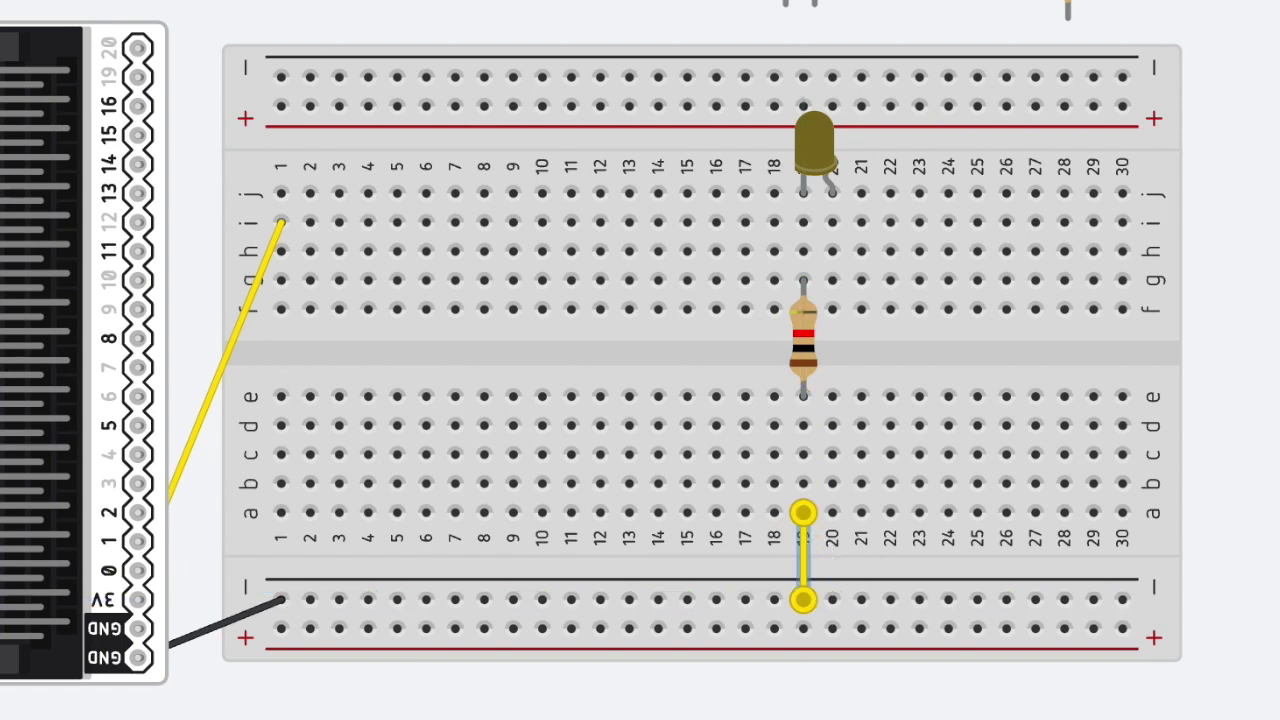
pyautogui.click(134, 54)
pyautogui.click(218, 168)
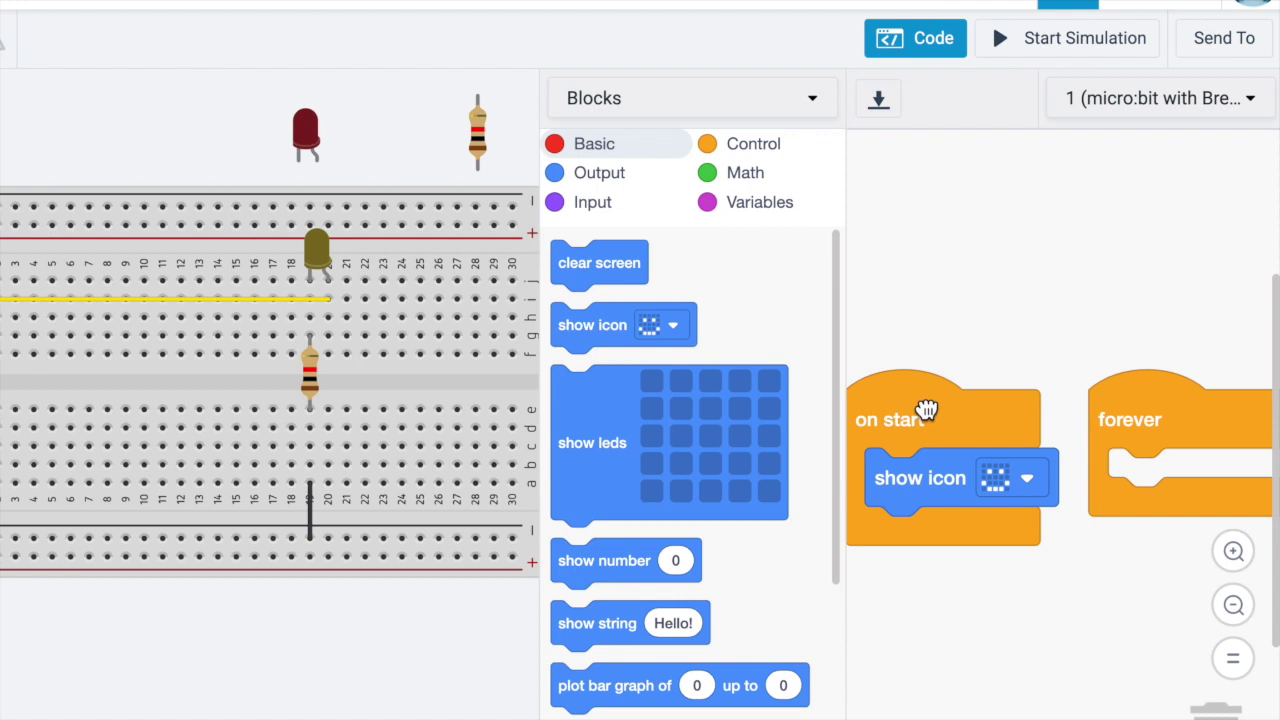
pyautogui.moveTo(923, 409); pyautogui.dragTo(934, 186)
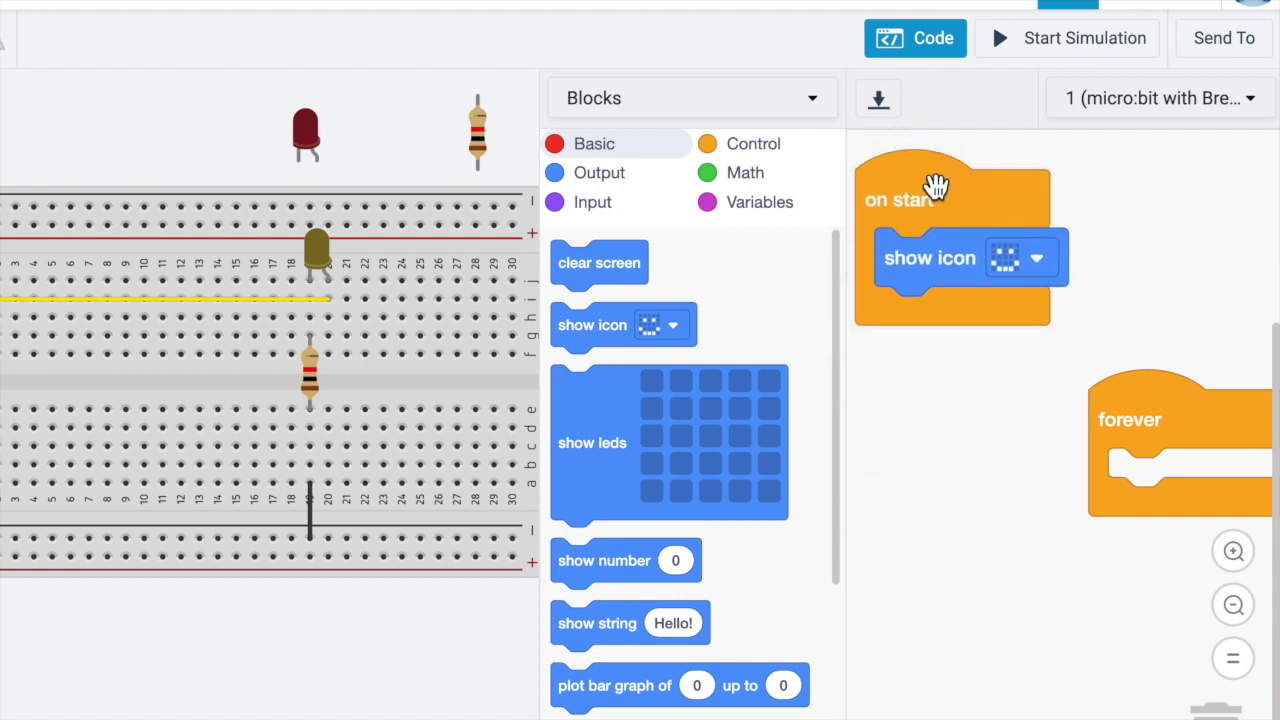
# - Choose a diagonal icon for the on-start show icon block
pyautogui.click(1015, 270)
pyautogui.scroll(-5, 985, 585)
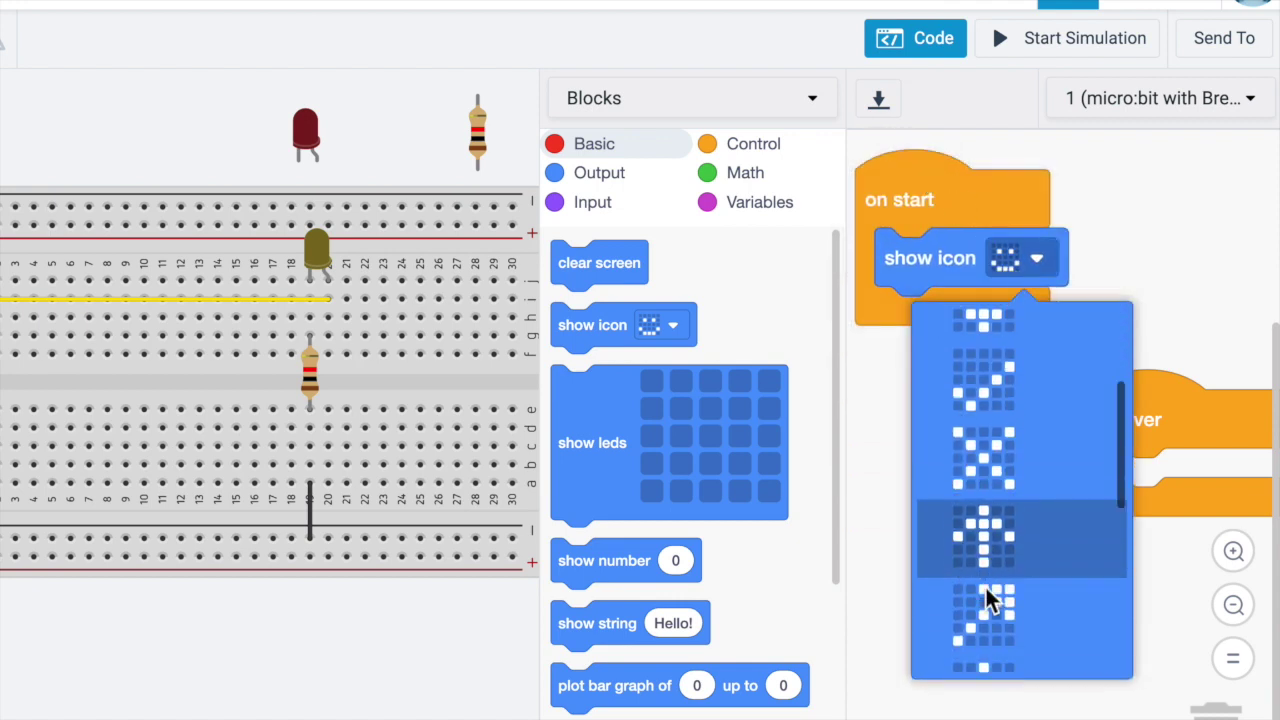
pyautogui.click(985, 585)
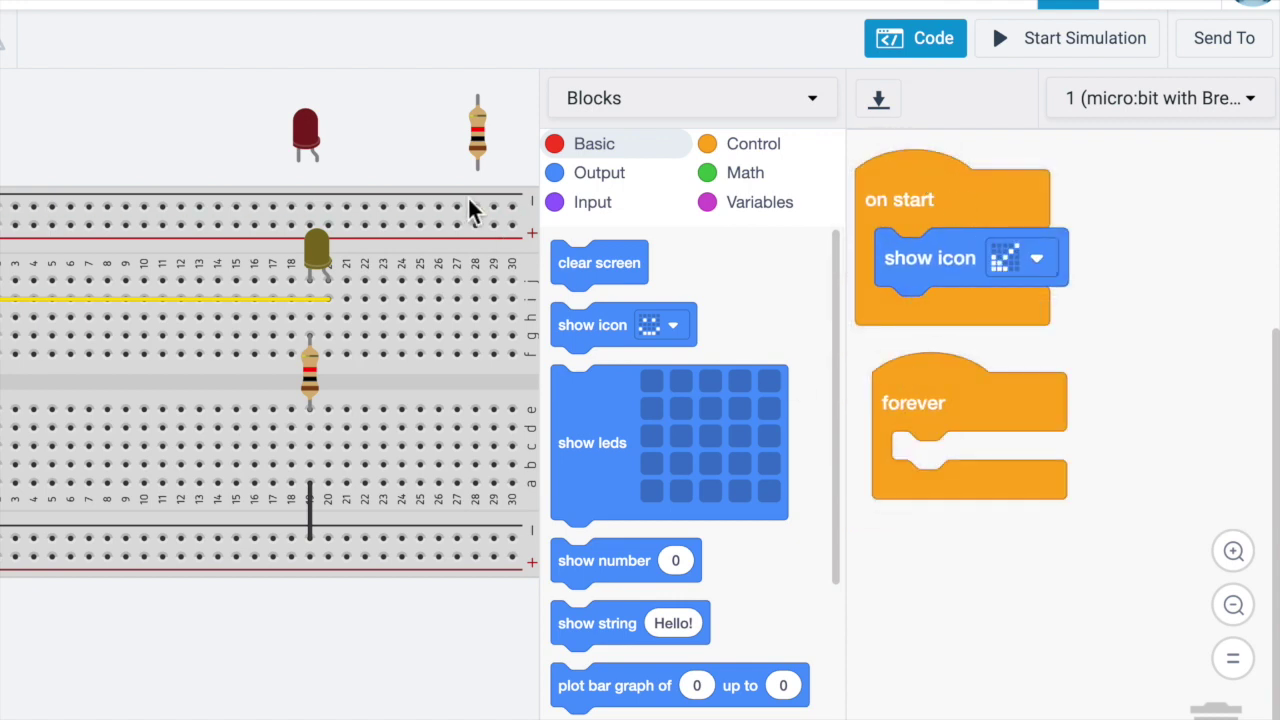
# - Add digital write pin P0 HIGH and P0 LOW blocks to the forever loop
pyautogui.click(605, 193)
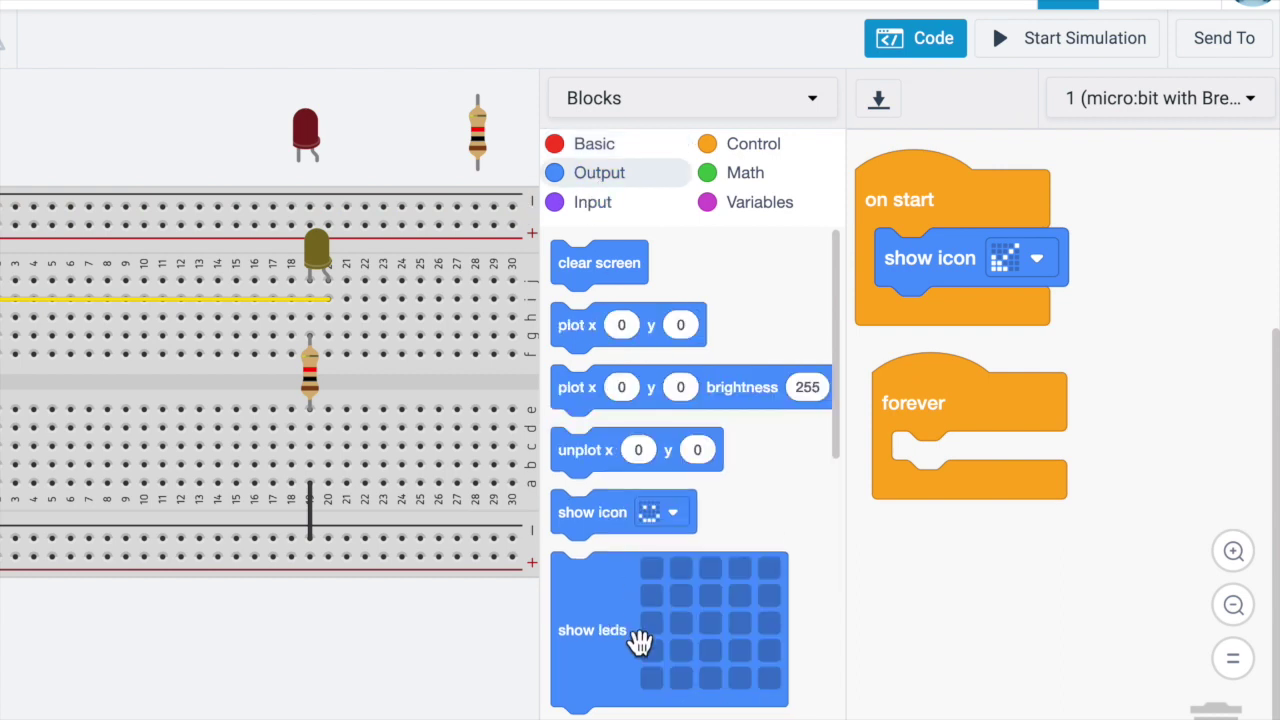
pyautogui.scroll(-5, 643, 634)
pyautogui.scroll(-2, 640, 640)
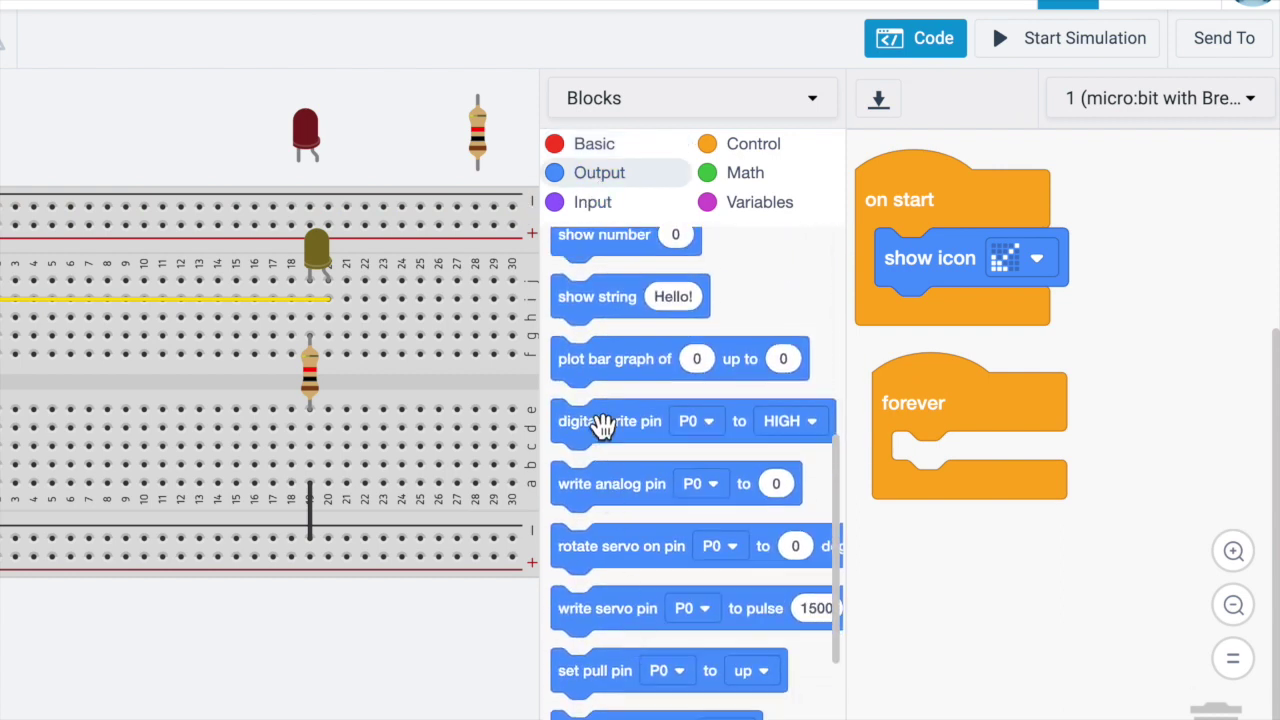
pyautogui.moveTo(600, 430); pyautogui.dragTo(933, 467)
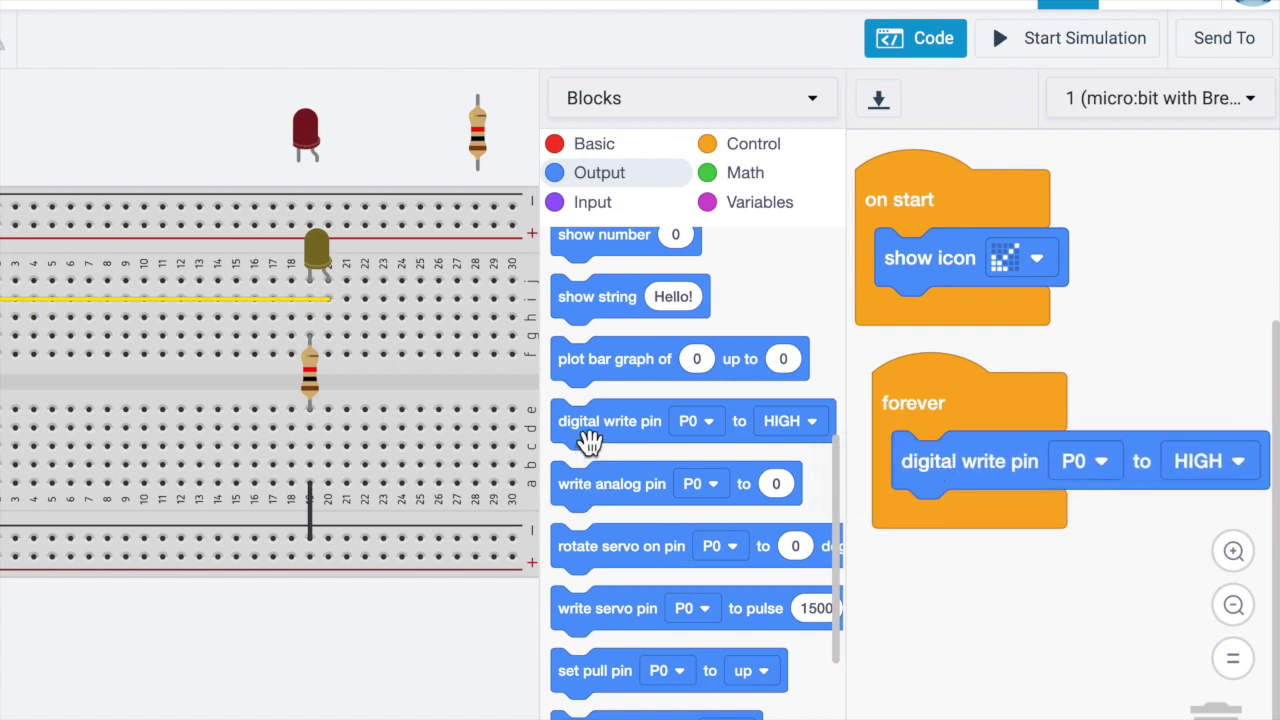
pyautogui.moveTo(591, 446); pyautogui.dragTo(930, 532)
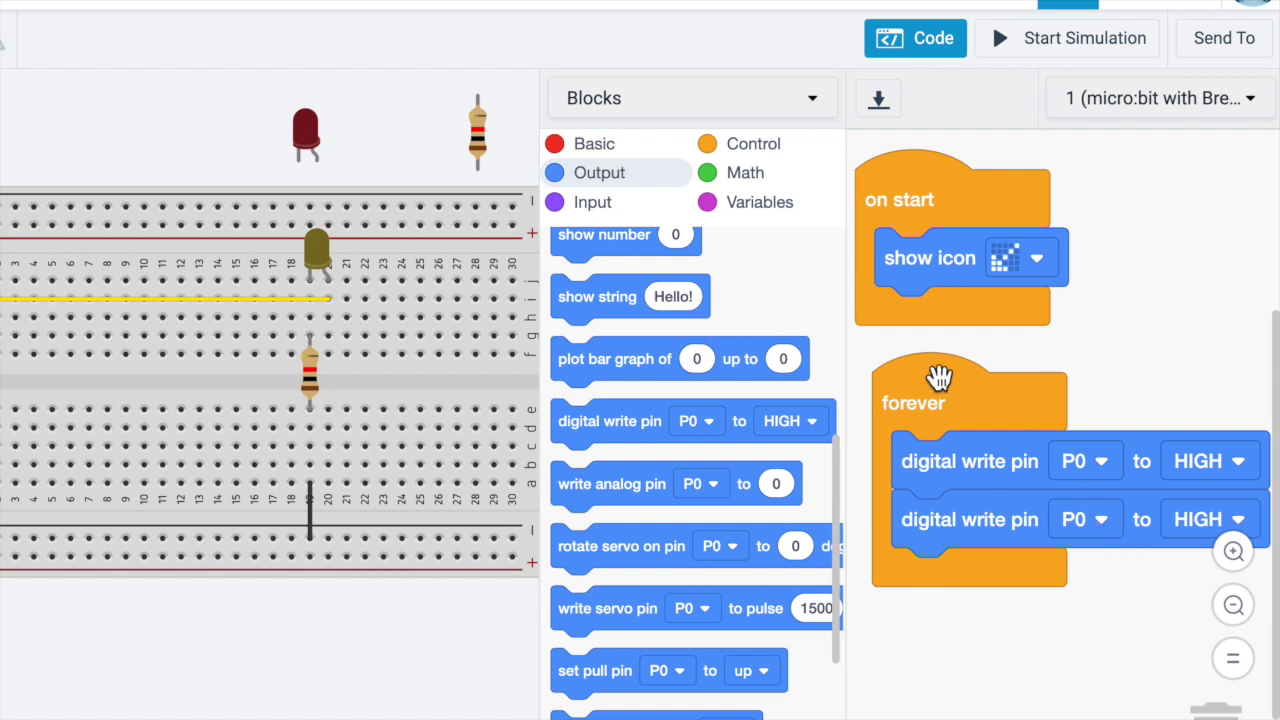
pyautogui.moveTo(937, 374); pyautogui.dragTo(915, 344)
pyautogui.click(1209, 497)
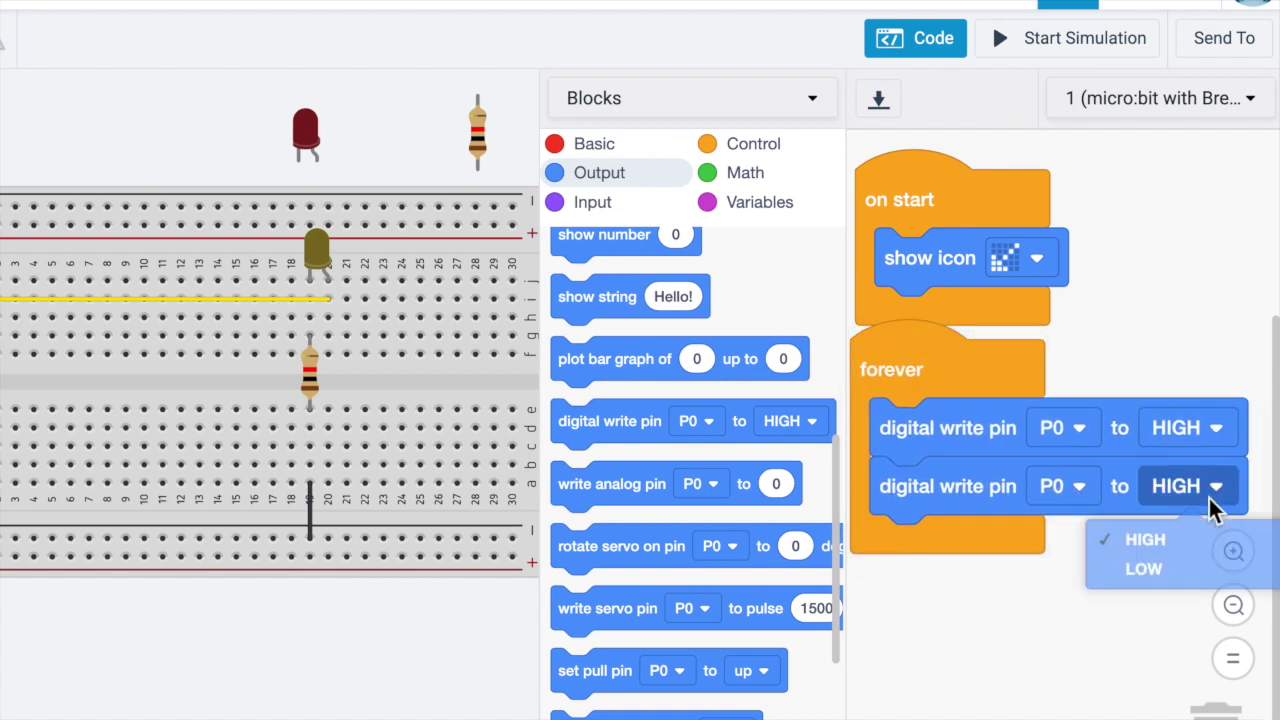
pyautogui.click(1162, 590)
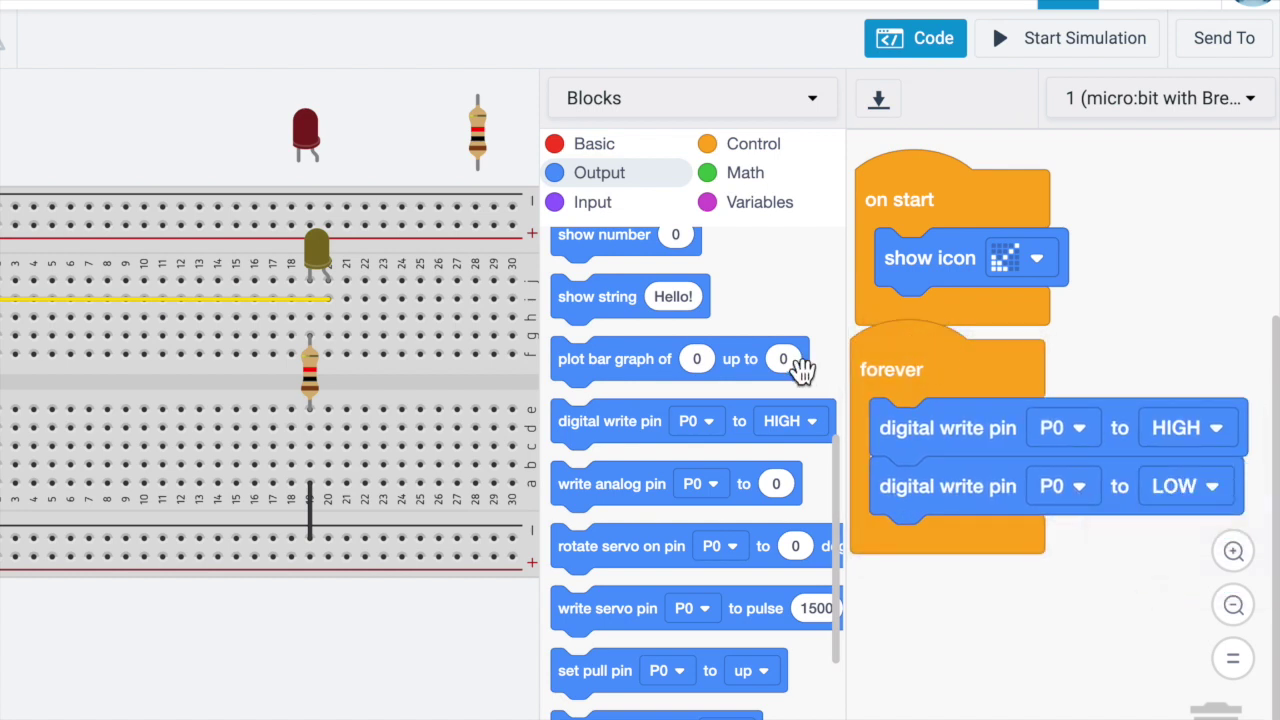
# - Insert a wait 1 secs after each pin write and start the simulation
pyautogui.click(562, 146)
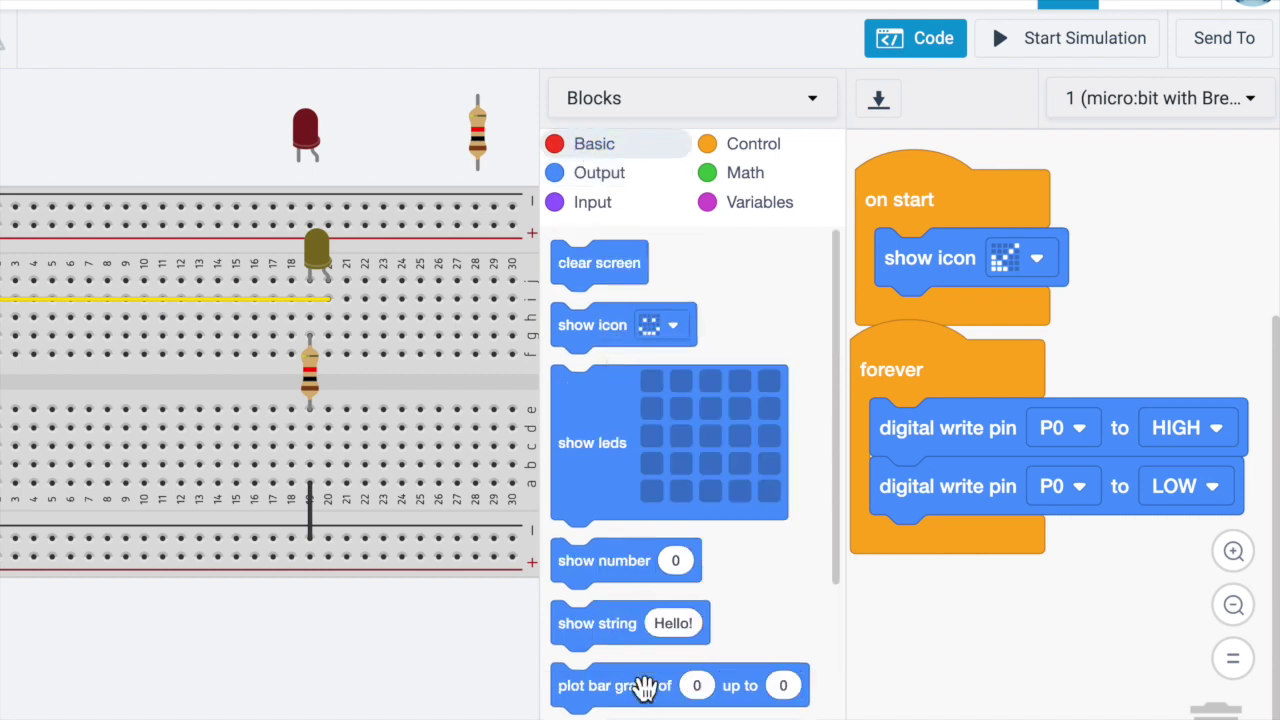
pyautogui.scroll(-3, 645, 685)
pyautogui.moveTo(592, 628); pyautogui.dragTo(923, 506)
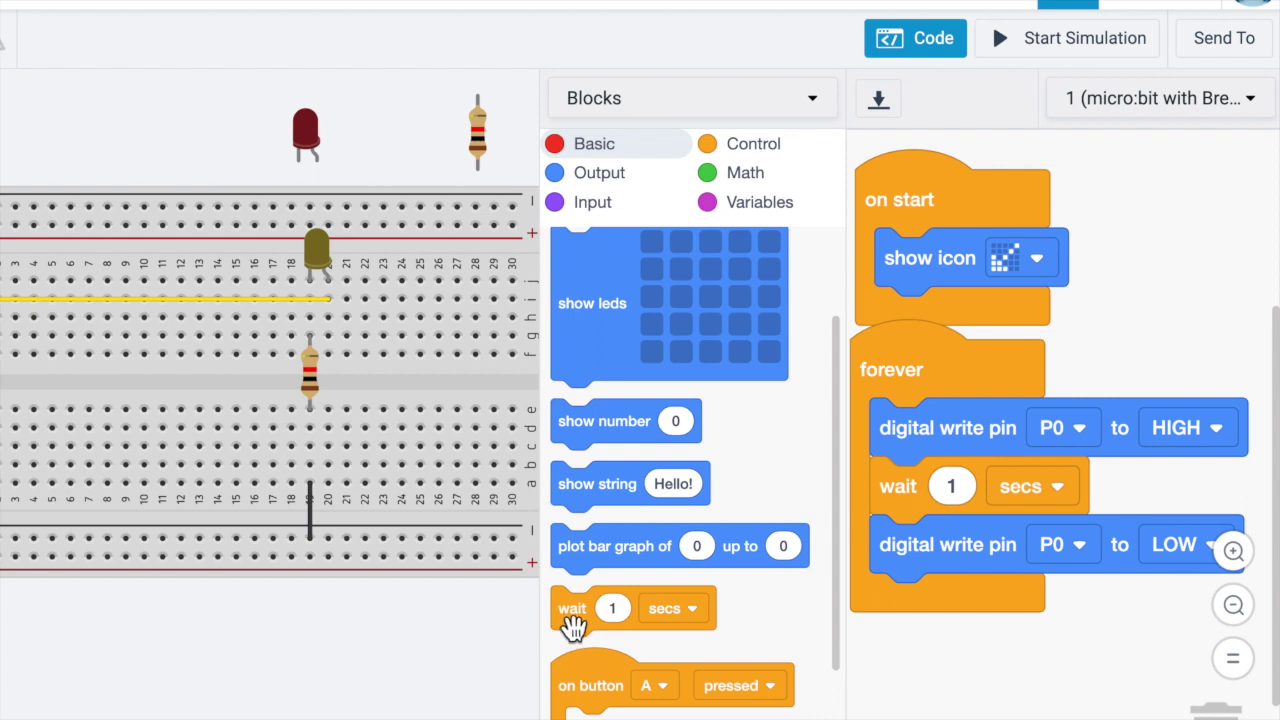
pyautogui.moveTo(571, 622); pyautogui.dragTo(887, 628)
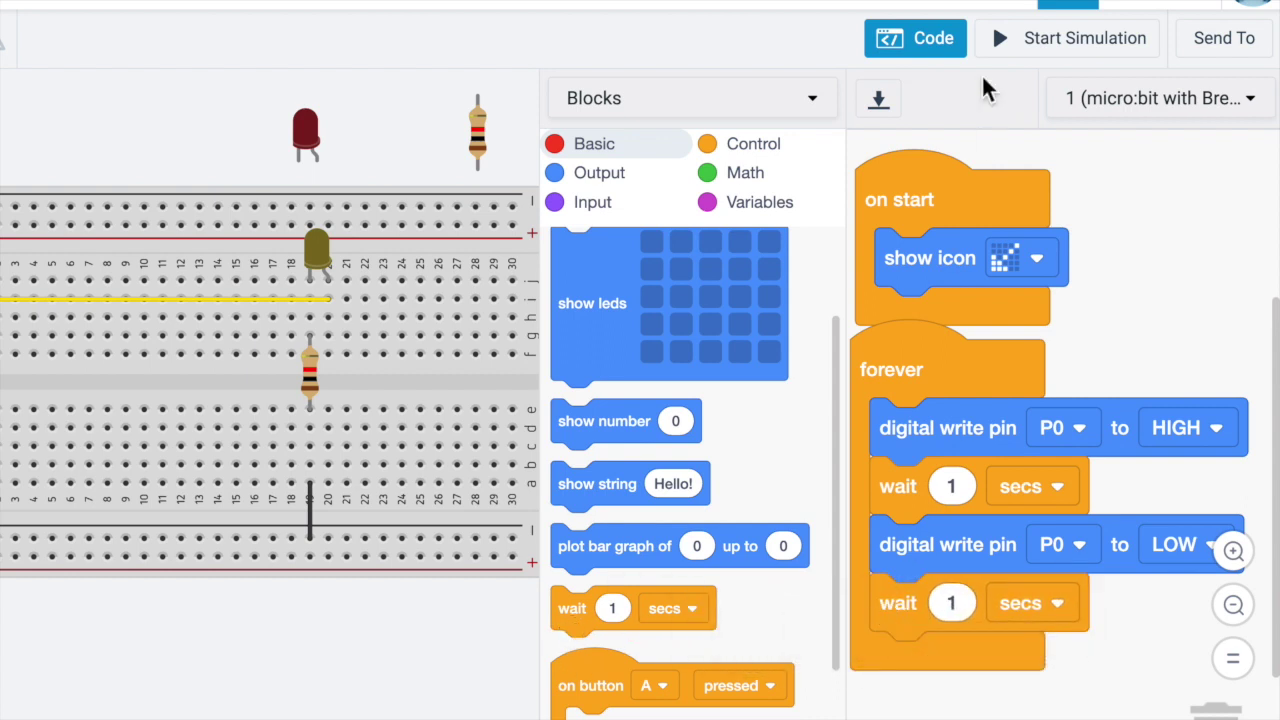
pyautogui.click(1038, 50)
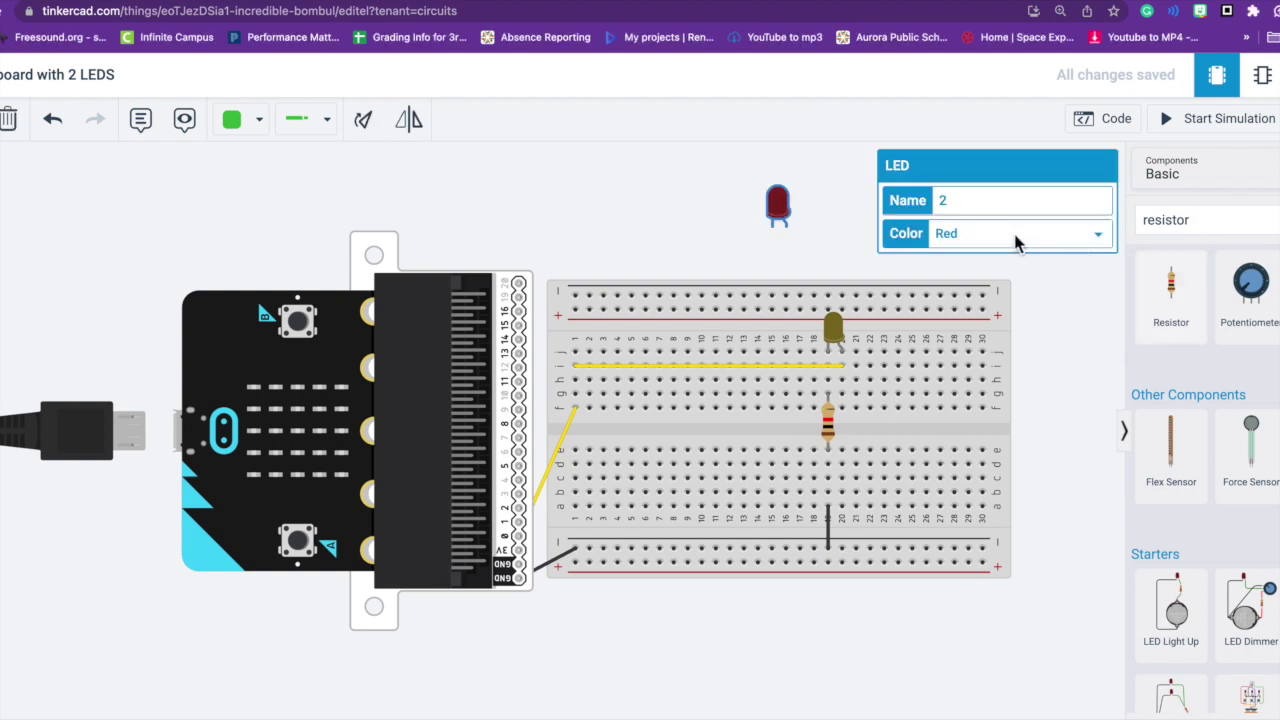
# - Turn the second LED green and plug it into breadboard columns 24–25
pyautogui.click(1014, 240)
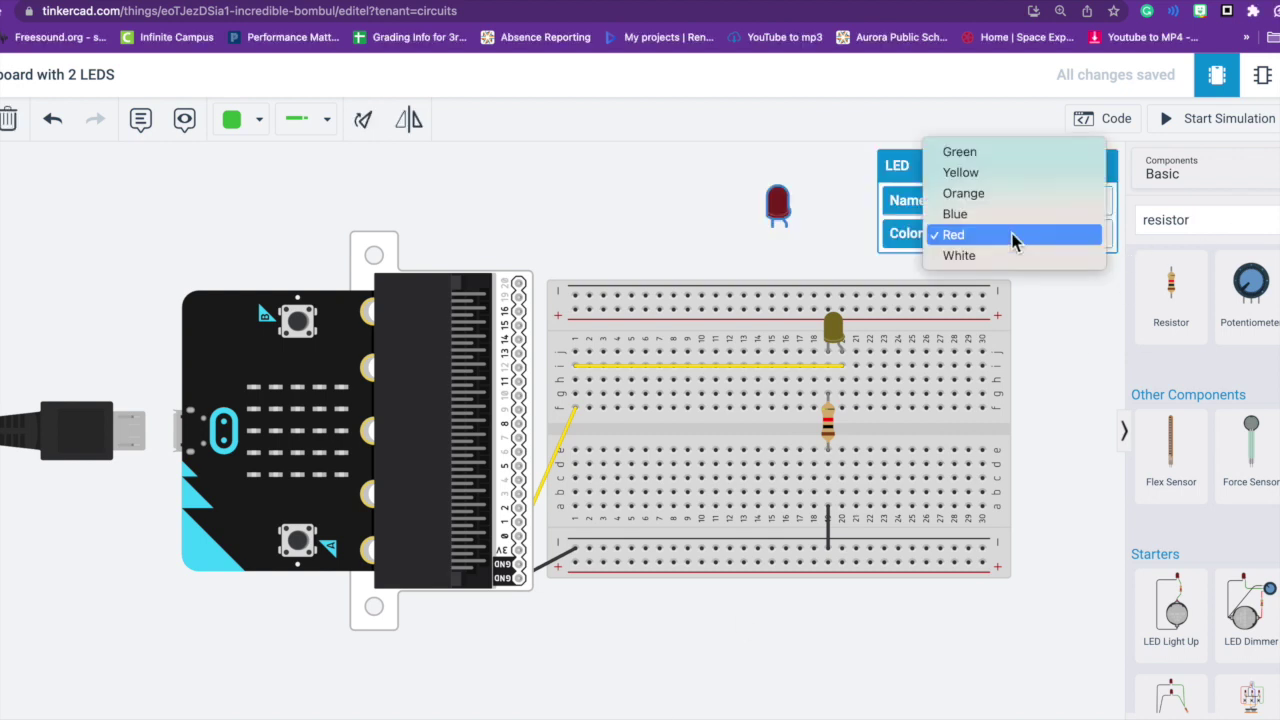
pyautogui.click(988, 157)
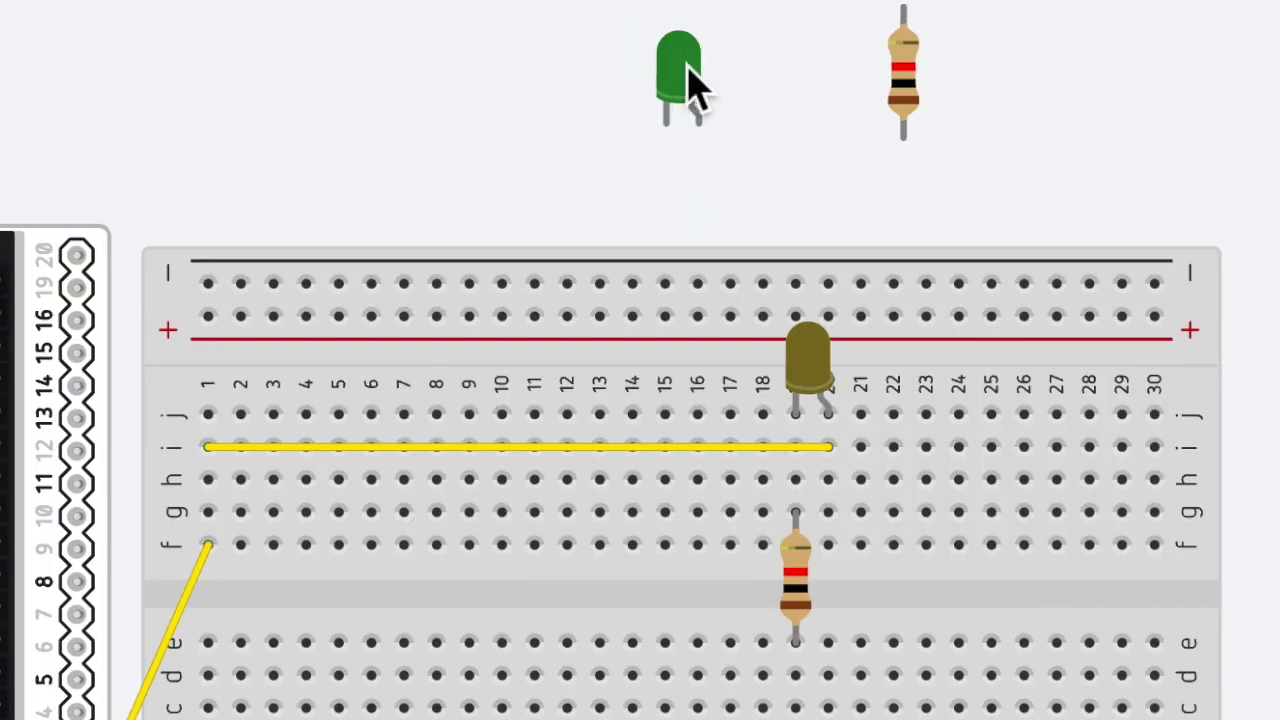
pyautogui.moveTo(690, 85); pyautogui.dragTo(972, 380)
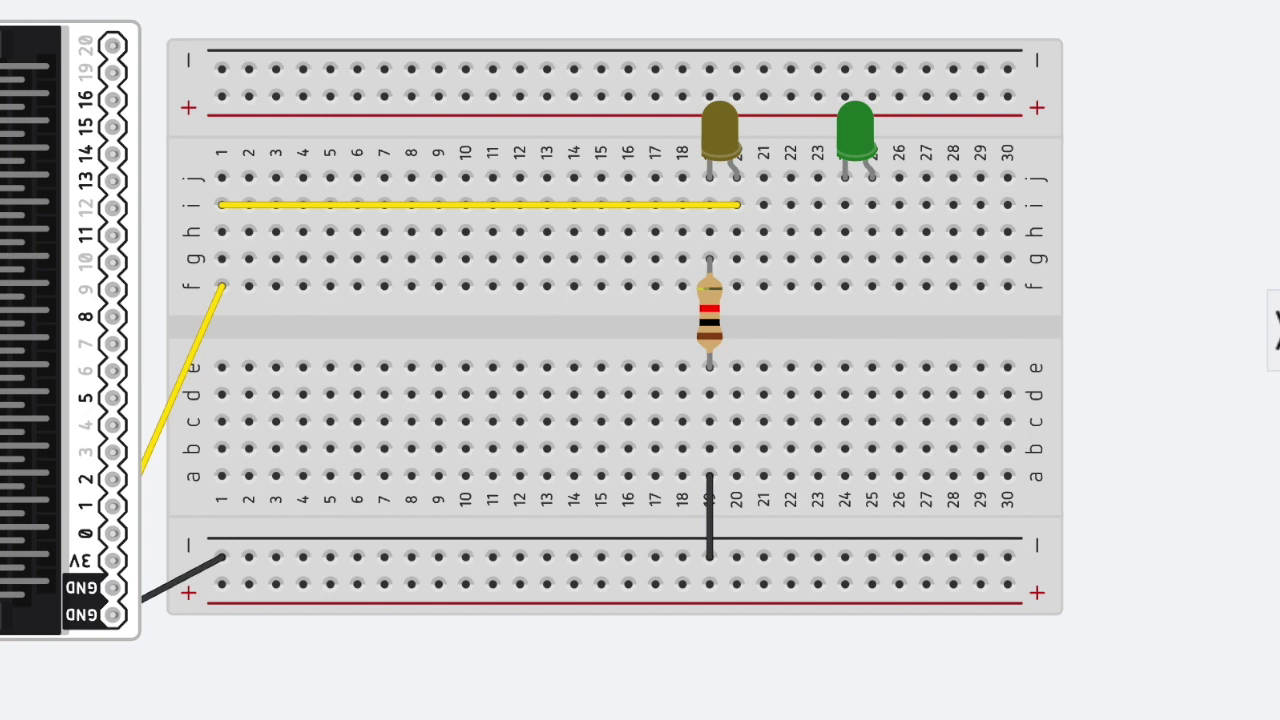
# - Bridge the gap at column 24 with a resistor and wire pin 1 via column 2 to the green LED
pyautogui.moveTo(900, 100); pyautogui.dragTo(957, 507)
pyautogui.moveTo(843, 253); pyautogui.dragTo(851, 327)
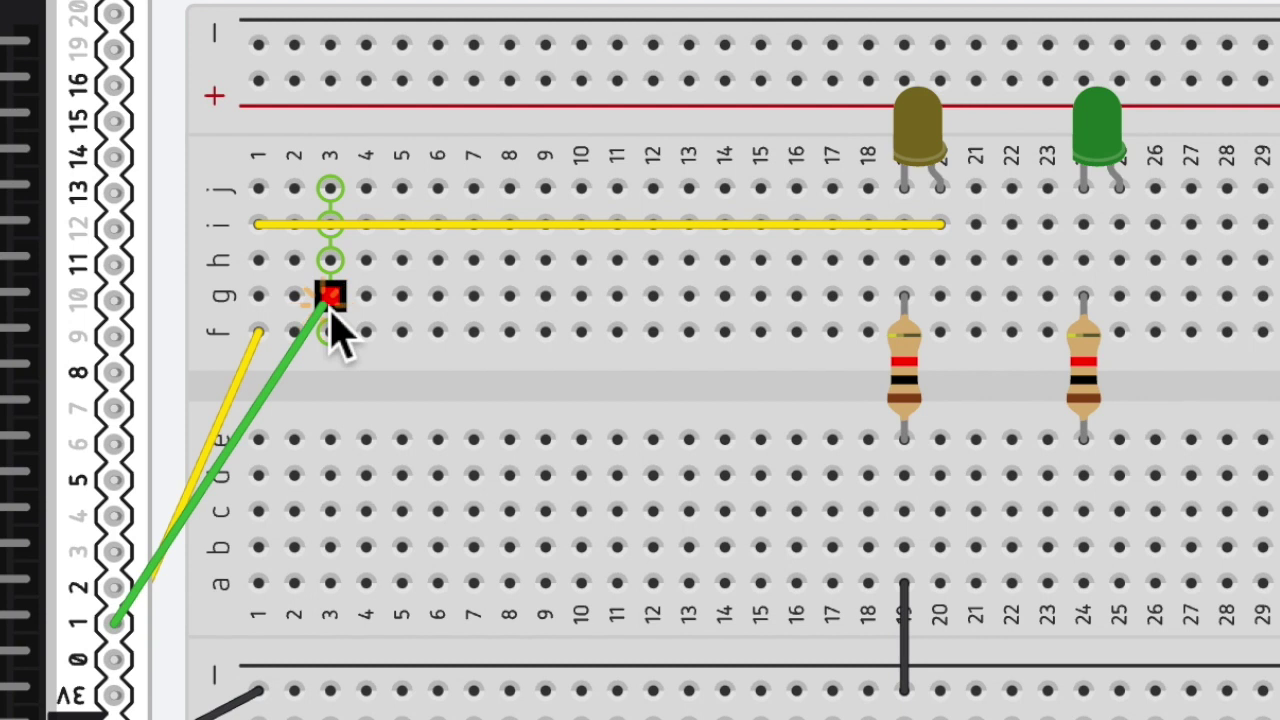
pyautogui.moveTo(331, 303)
pyautogui.mouseDown()
pyautogui.moveTo(297, 341)
pyautogui.moveTo(331, 303)
pyautogui.moveTo(312, 318)
pyautogui.mouseUp()
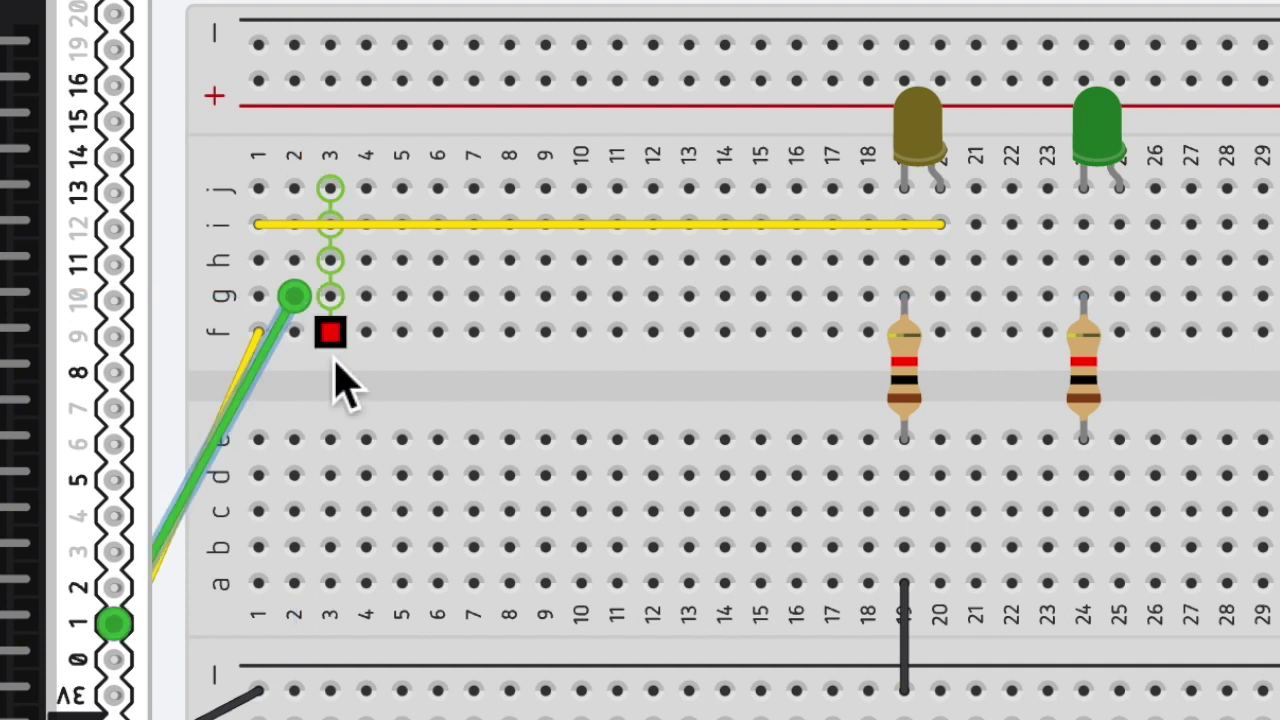
pyautogui.moveTo(296, 262); pyautogui.dragTo(1120, 266)
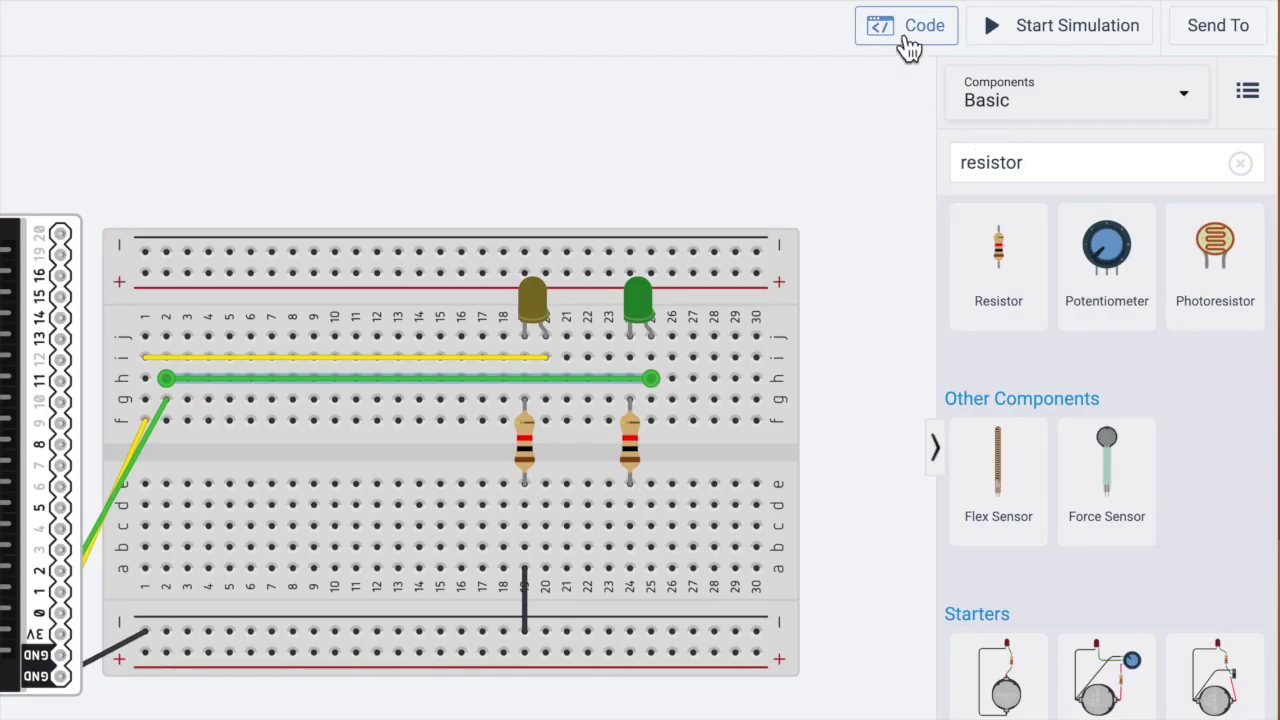
# - Show the block code with the simulation running and browse the Output category blocks
pyautogui.click(905, 28)
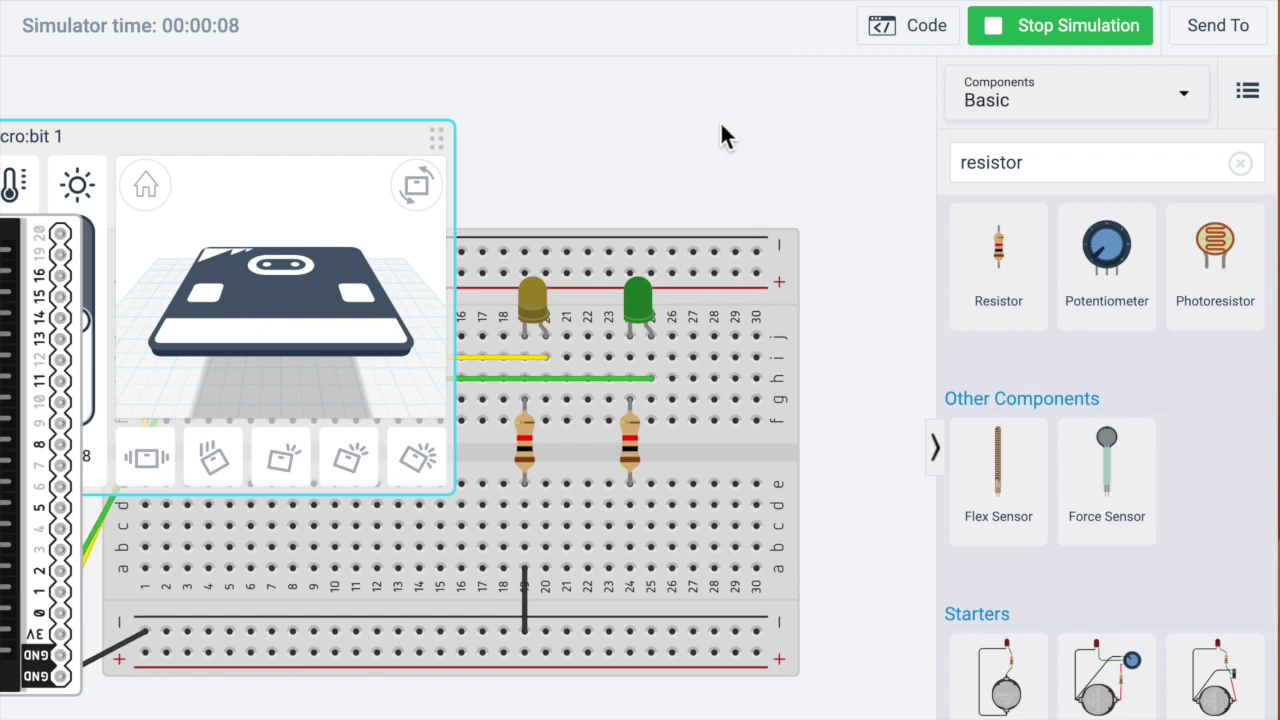
pyautogui.click(922, 50)
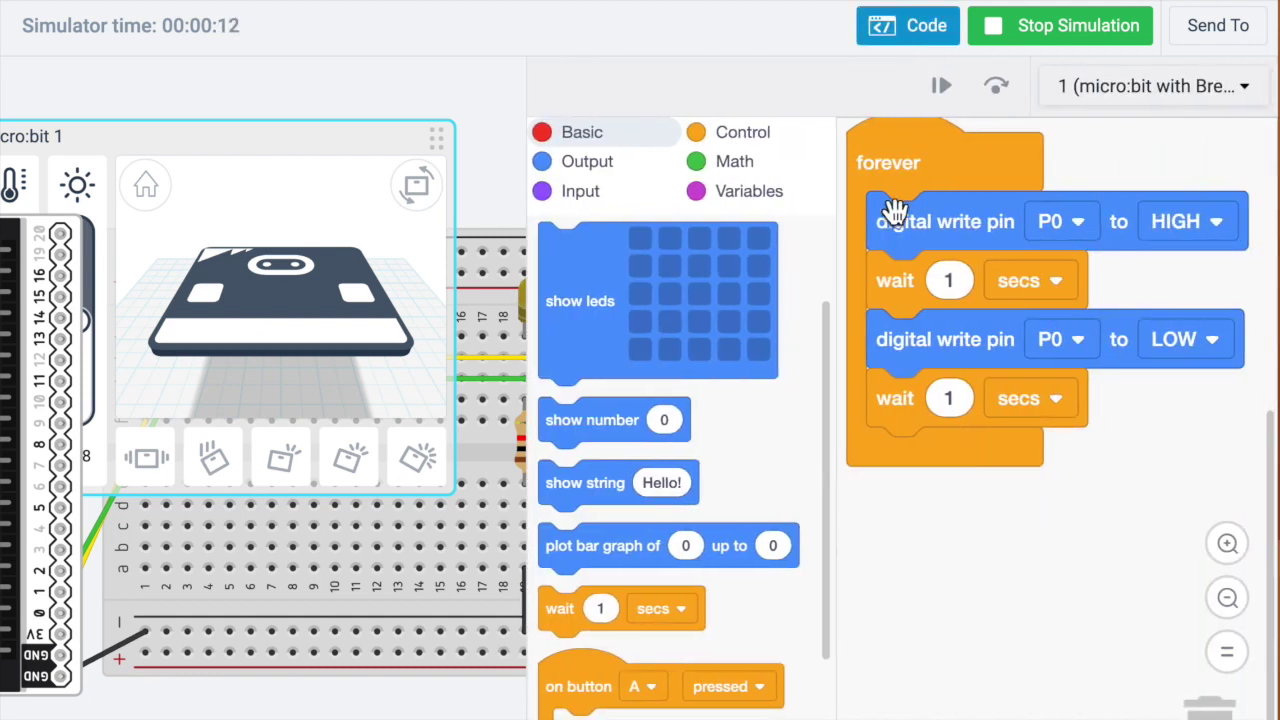
pyautogui.scroll(1, 683, 575)
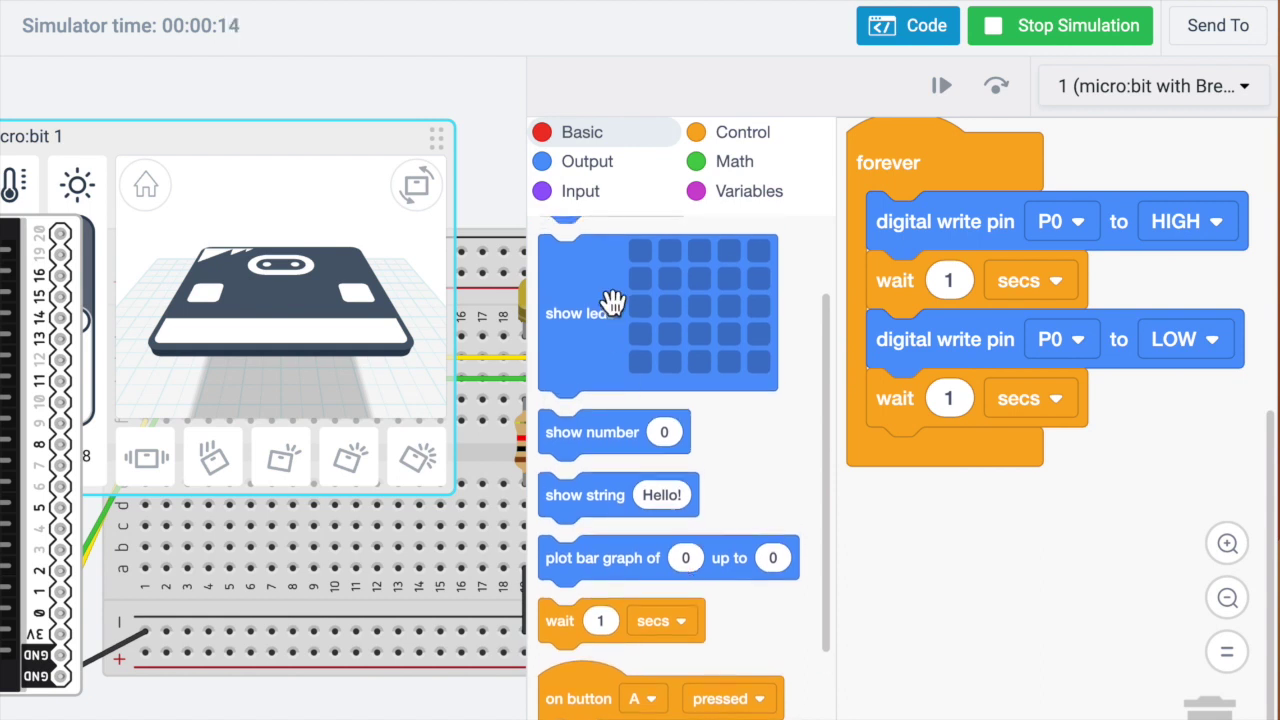
pyautogui.click(602, 166)
pyautogui.scroll(-8, 626, 455)
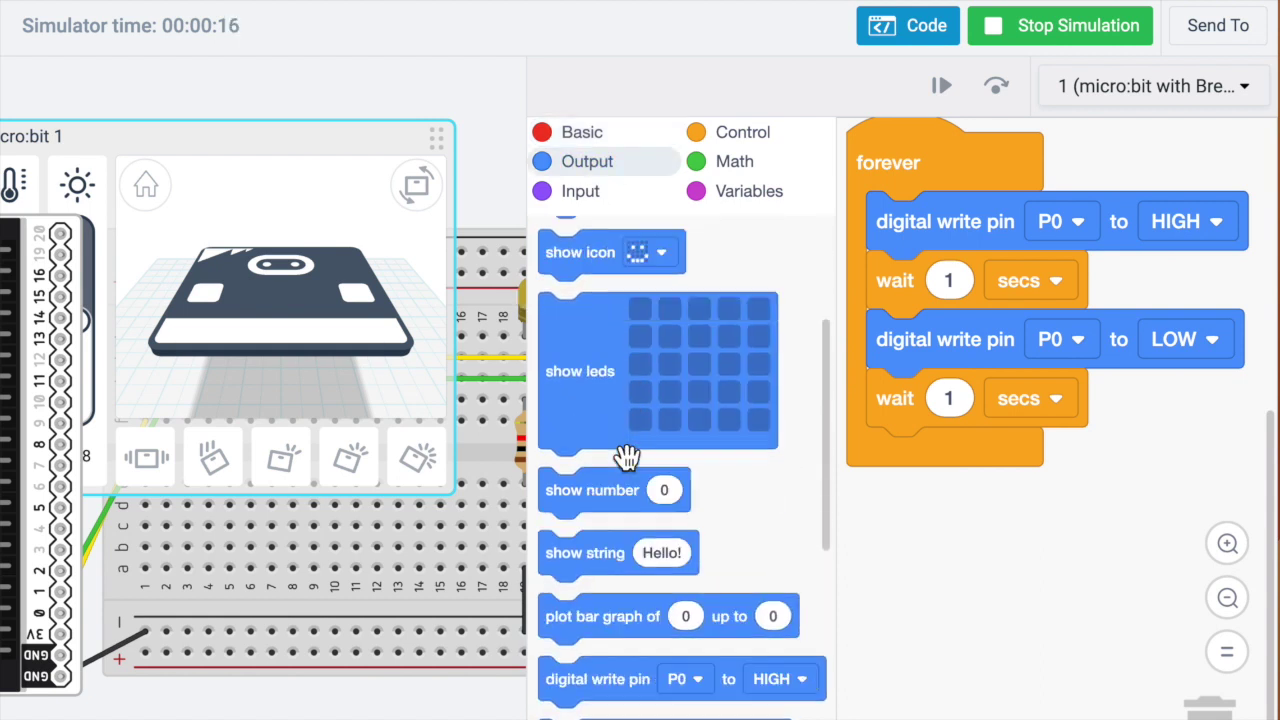
pyautogui.scroll(5, 626, 455)
pyautogui.scroll(-2, 626, 455)
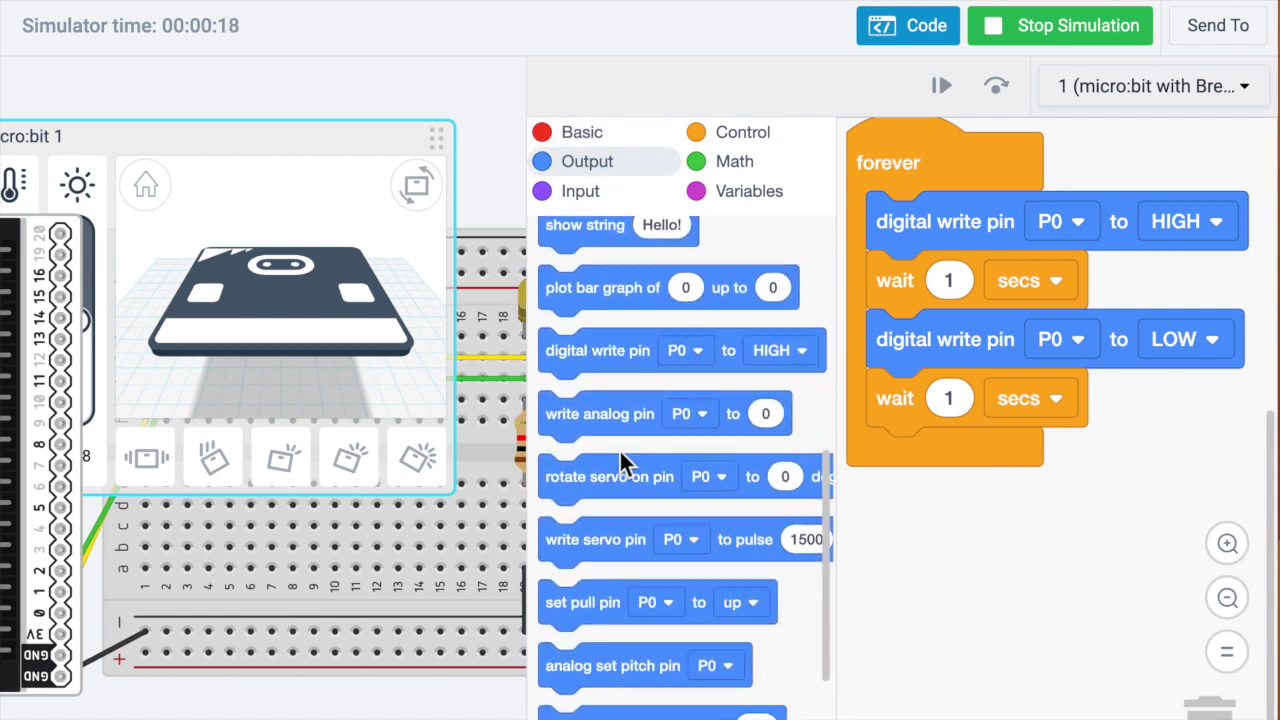
# - Add a digital write pin P1 LOW block after P0 HIGH in the loop
pyautogui.moveTo(580, 366)
pyautogui.mouseDown()
pyautogui.moveTo(854, 314)
pyautogui.moveTo(894, 282)
pyautogui.mouseUp()
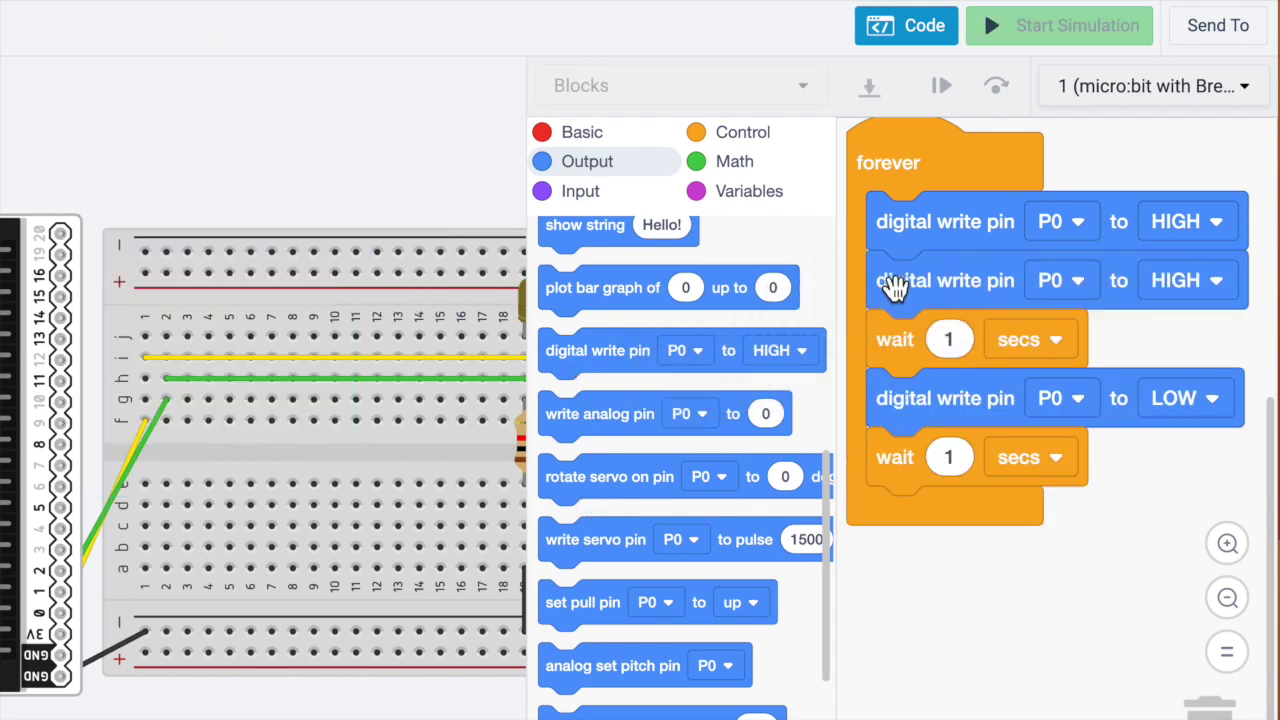
pyautogui.click(1183, 283)
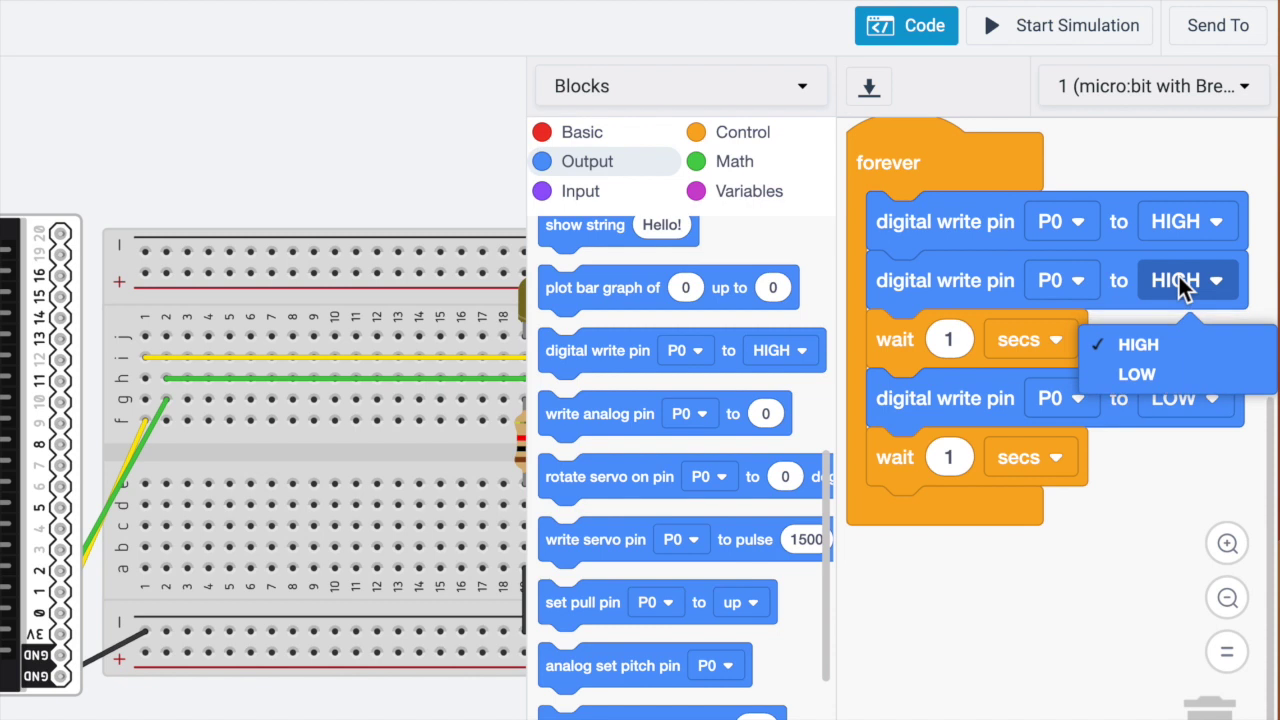
pyautogui.click(1140, 368)
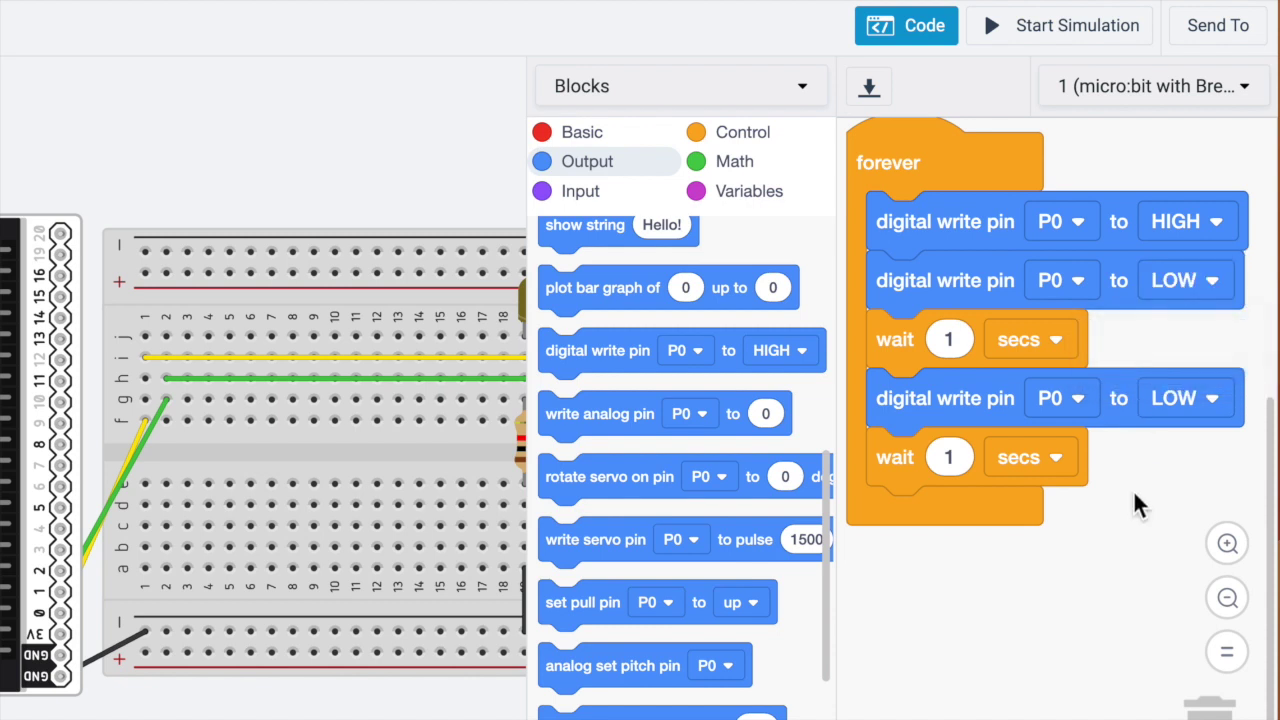
pyautogui.click(1077, 282)
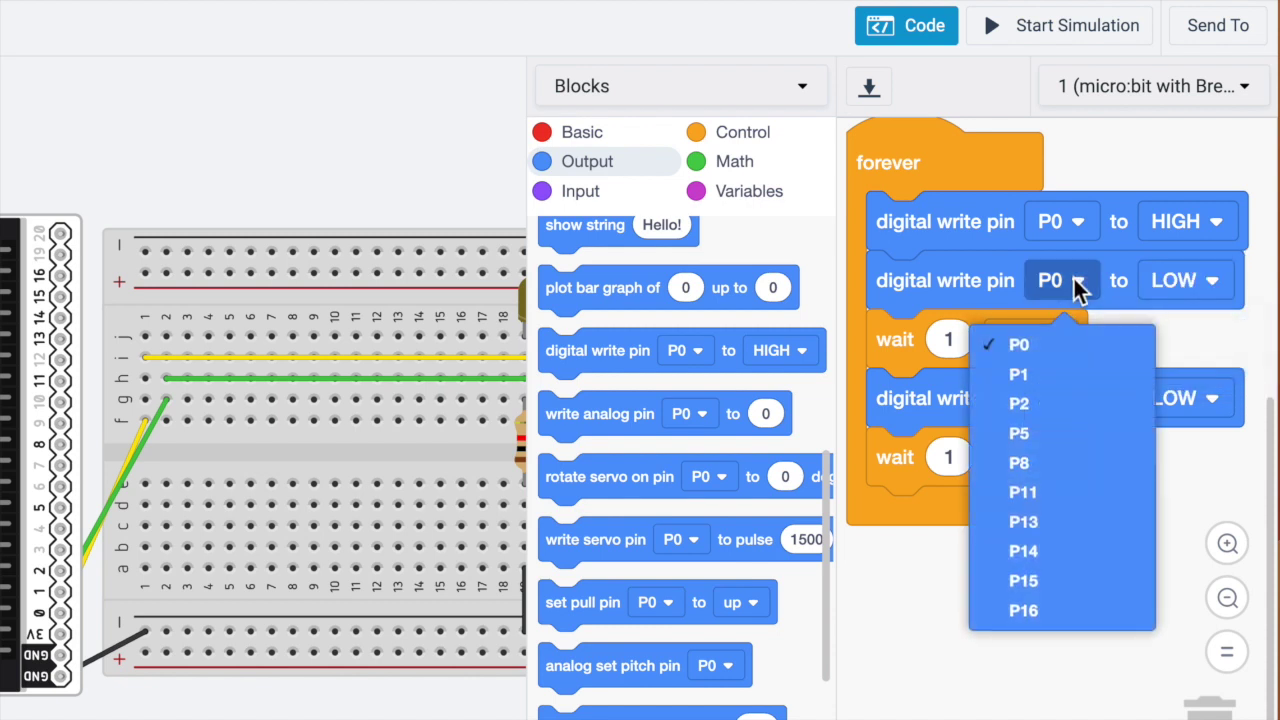
pyautogui.click(1031, 372)
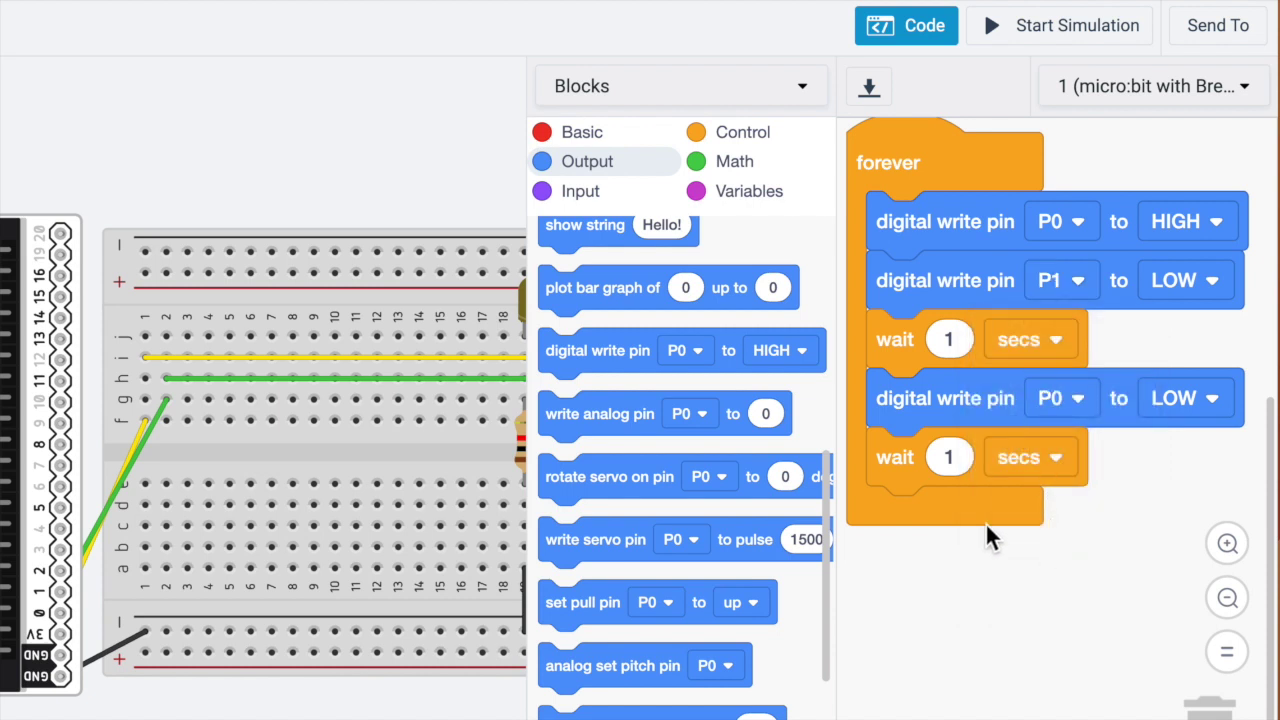
# - Add a P1 HIGH write after P0 LOW plus a 1-second wait, then test-run the simulation
pyautogui.moveTo(573, 382); pyautogui.dragTo(906, 483)
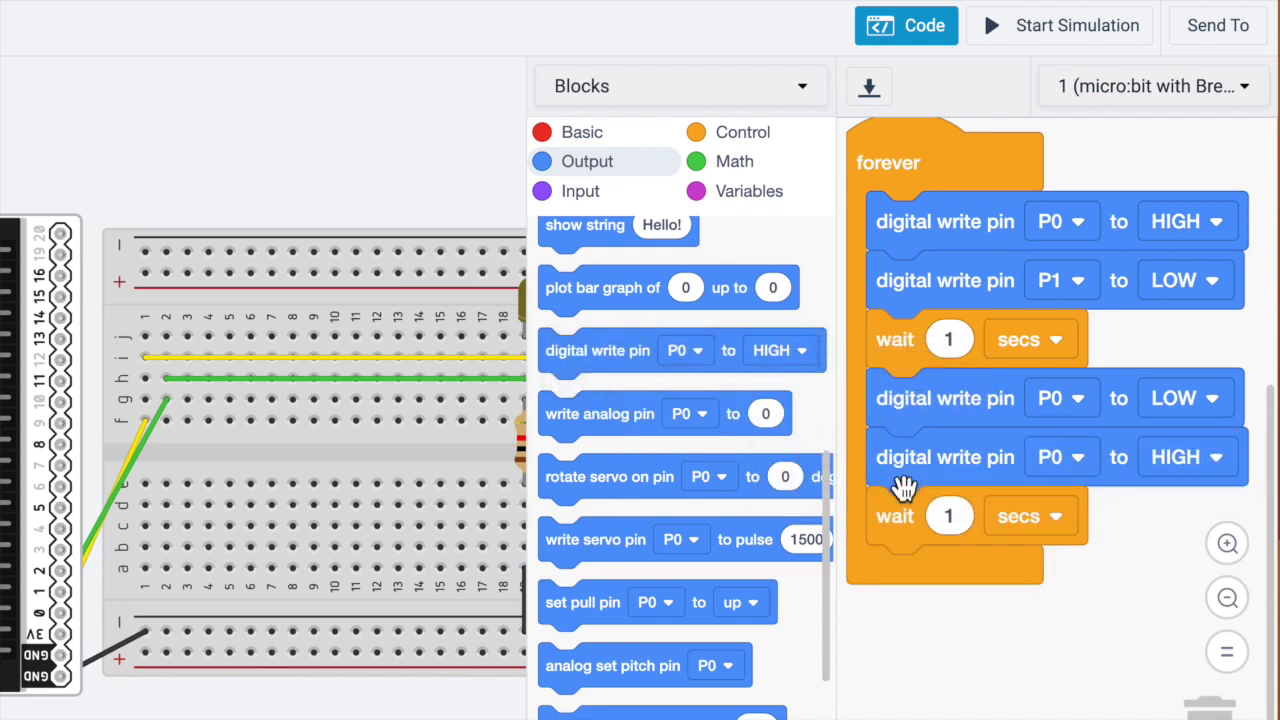
pyautogui.click(1077, 457)
pyautogui.click(1060, 547)
pyautogui.click(1190, 457)
pyautogui.click(1163, 528)
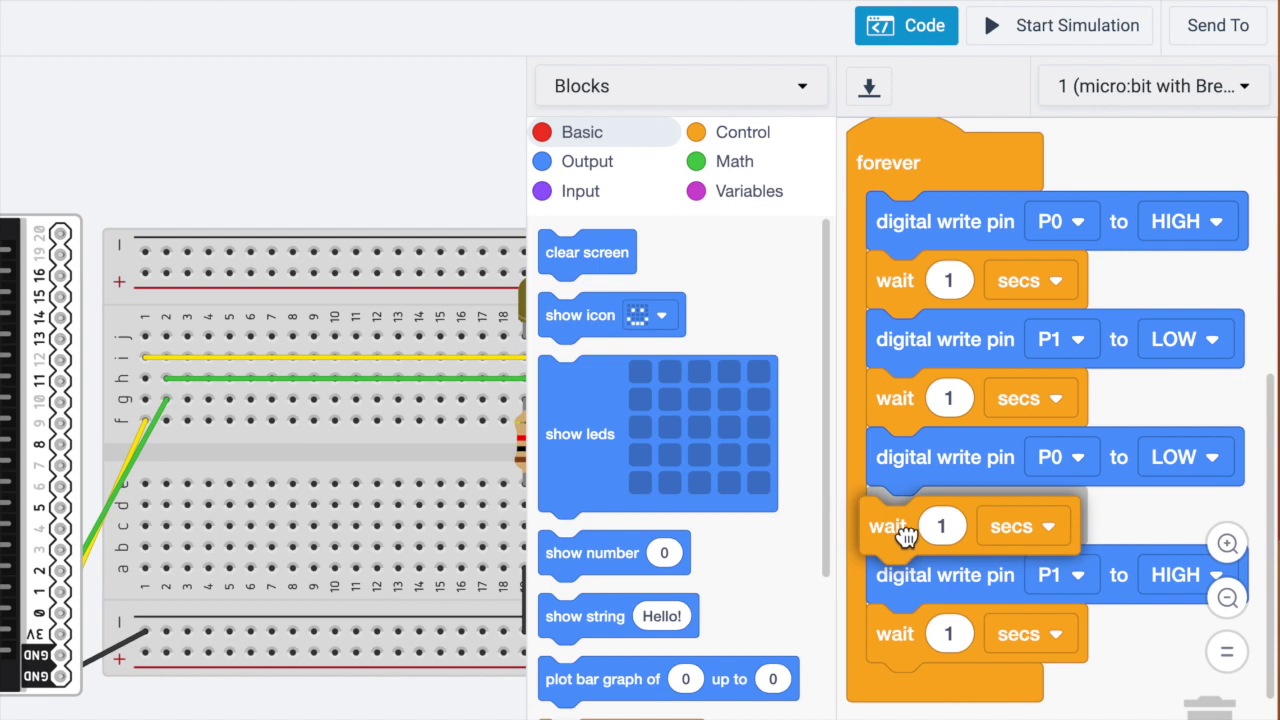
pyautogui.moveTo(903, 529); pyautogui.dragTo(906, 529)
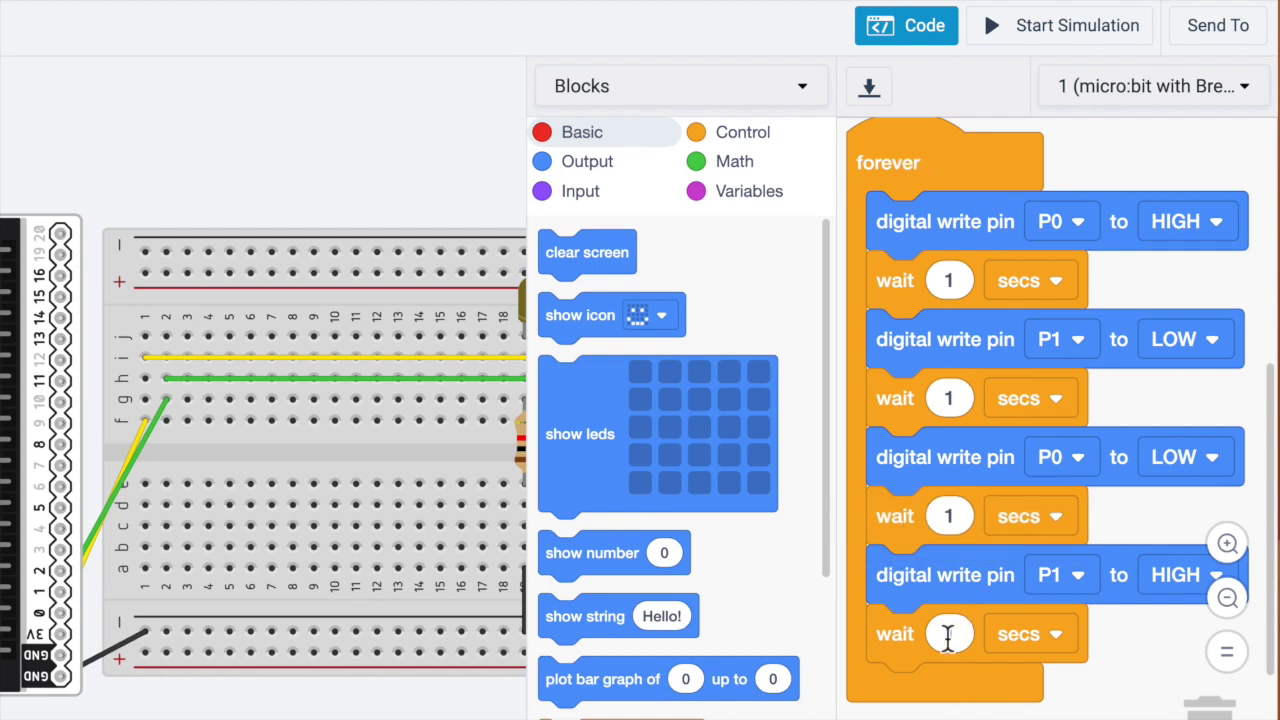
pyautogui.click(1058, 38)
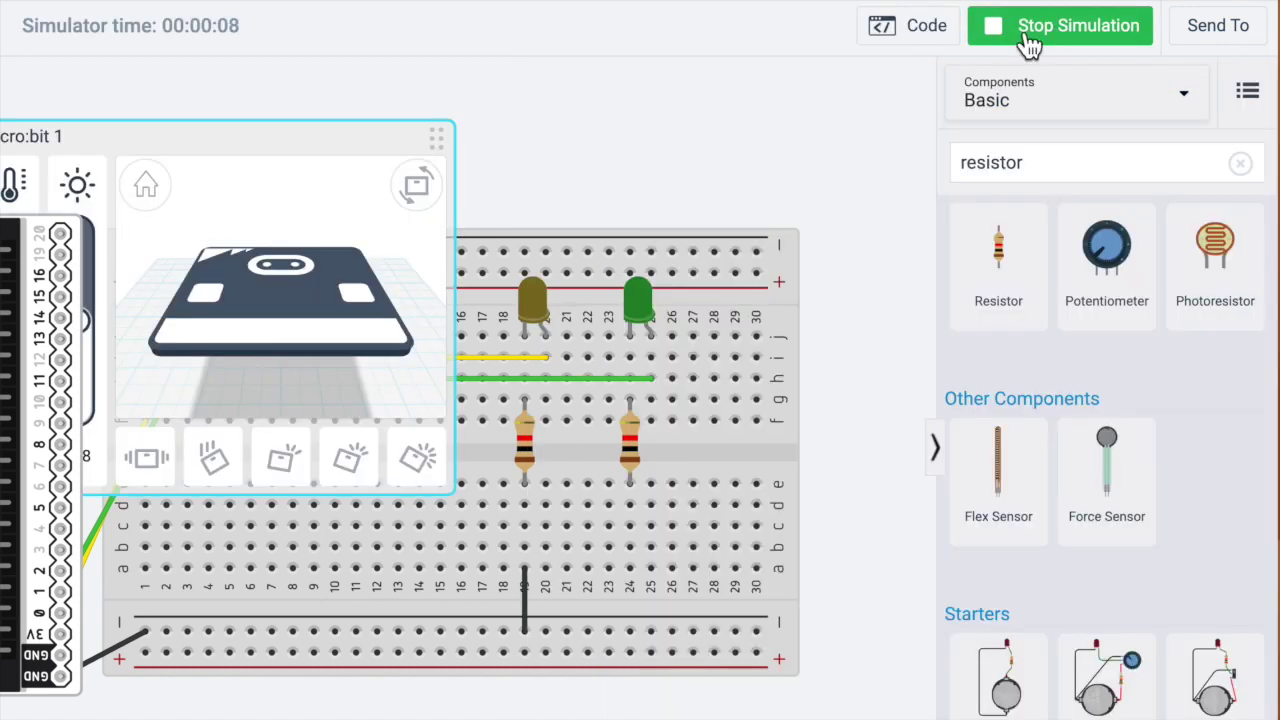
pyautogui.click(1030, 42)
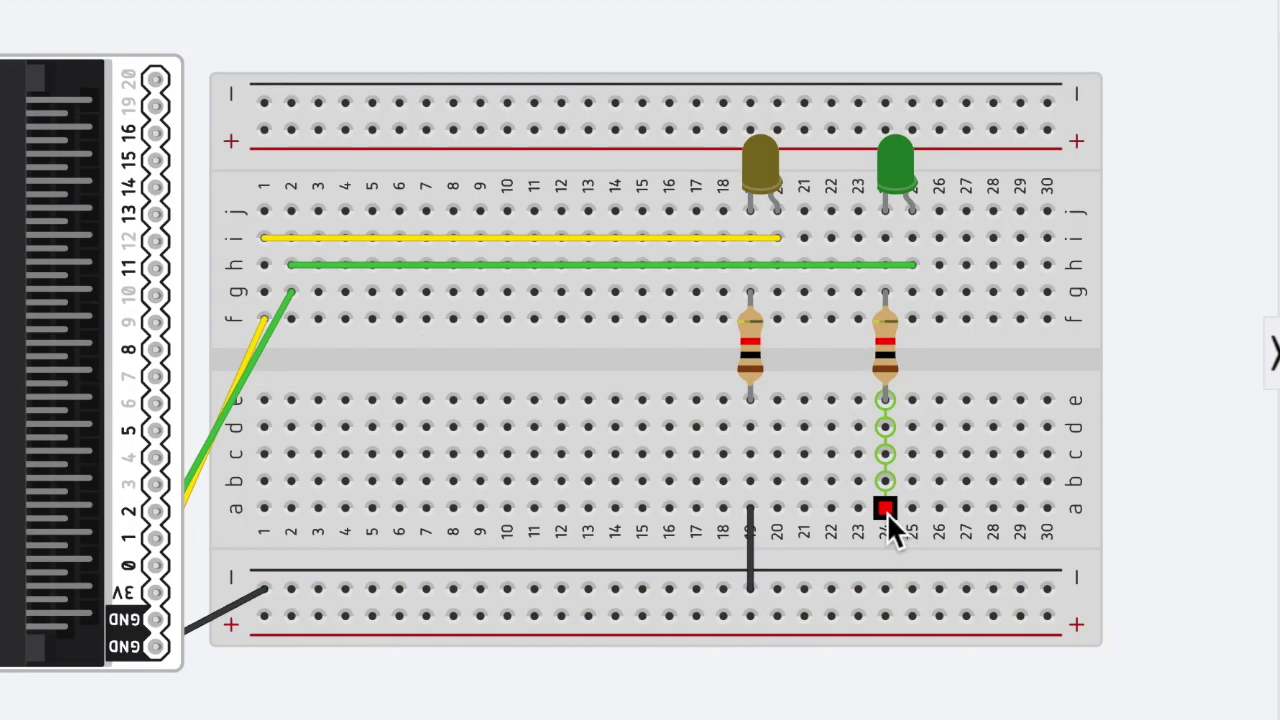
# - Run a black wire from hole a24 to the bottom ground rail, then restart the simulation
pyautogui.click(886, 510)
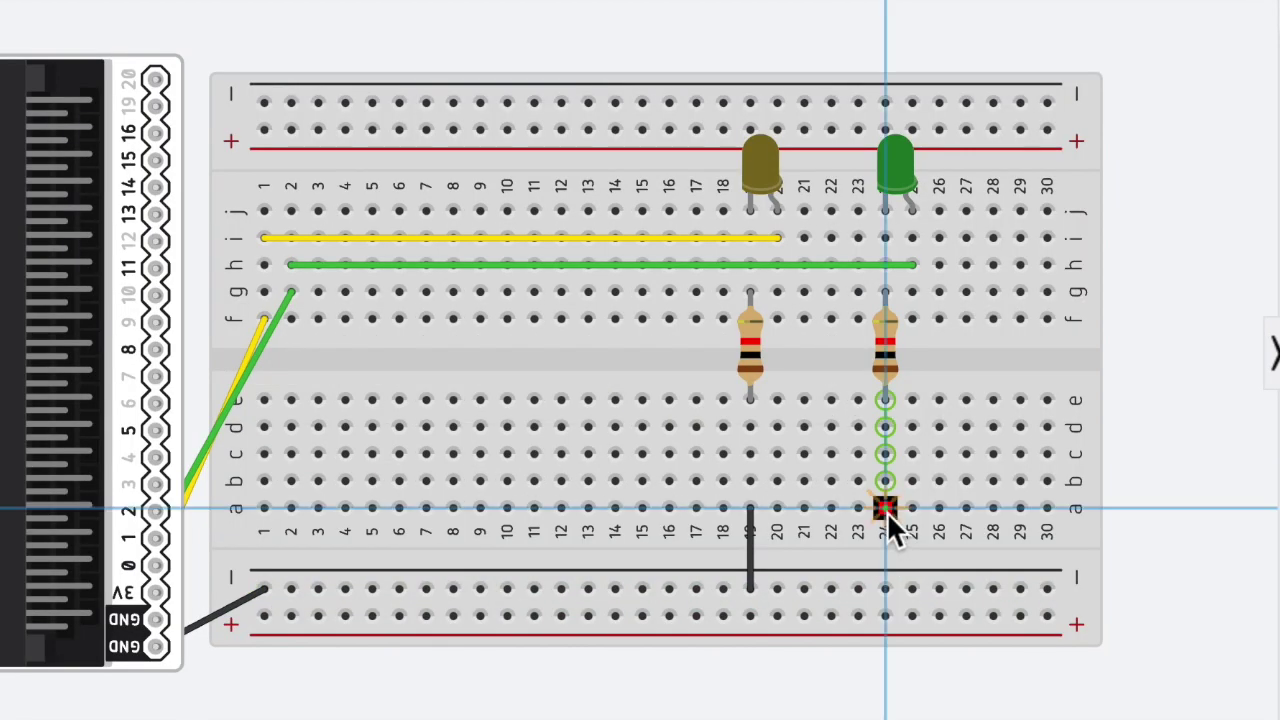
pyautogui.click(886, 589)
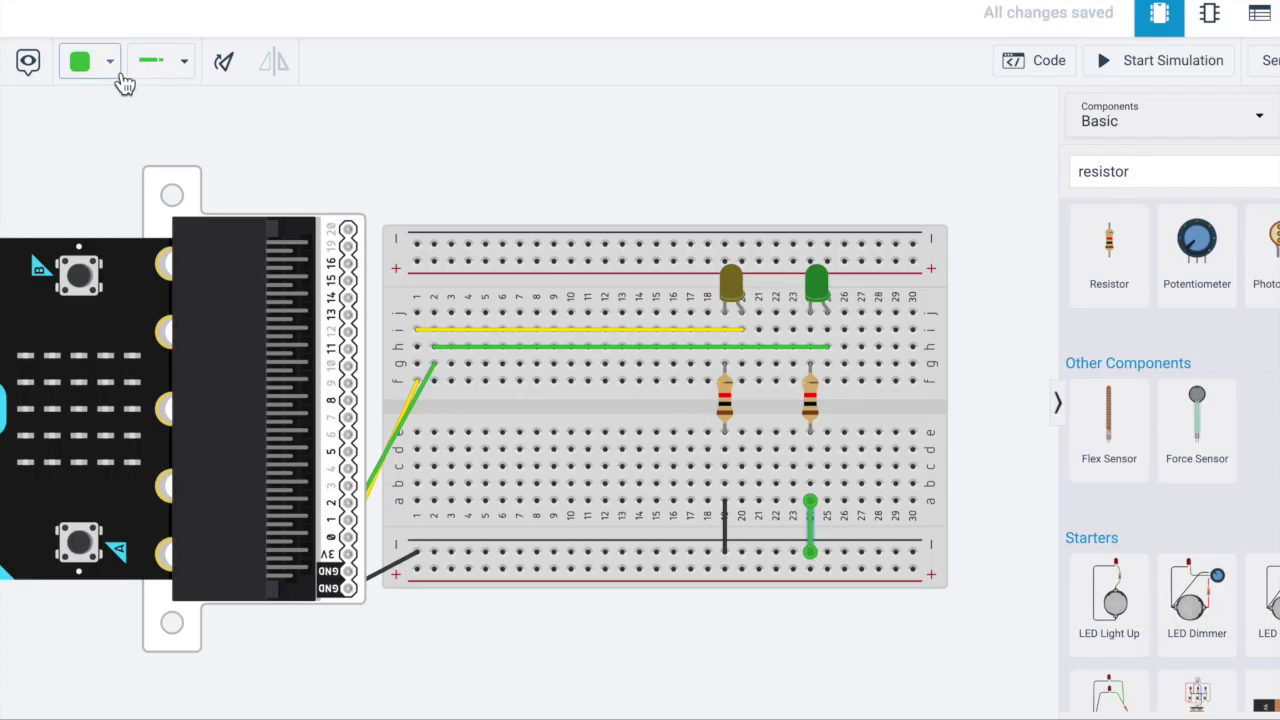
pyautogui.click(118, 72)
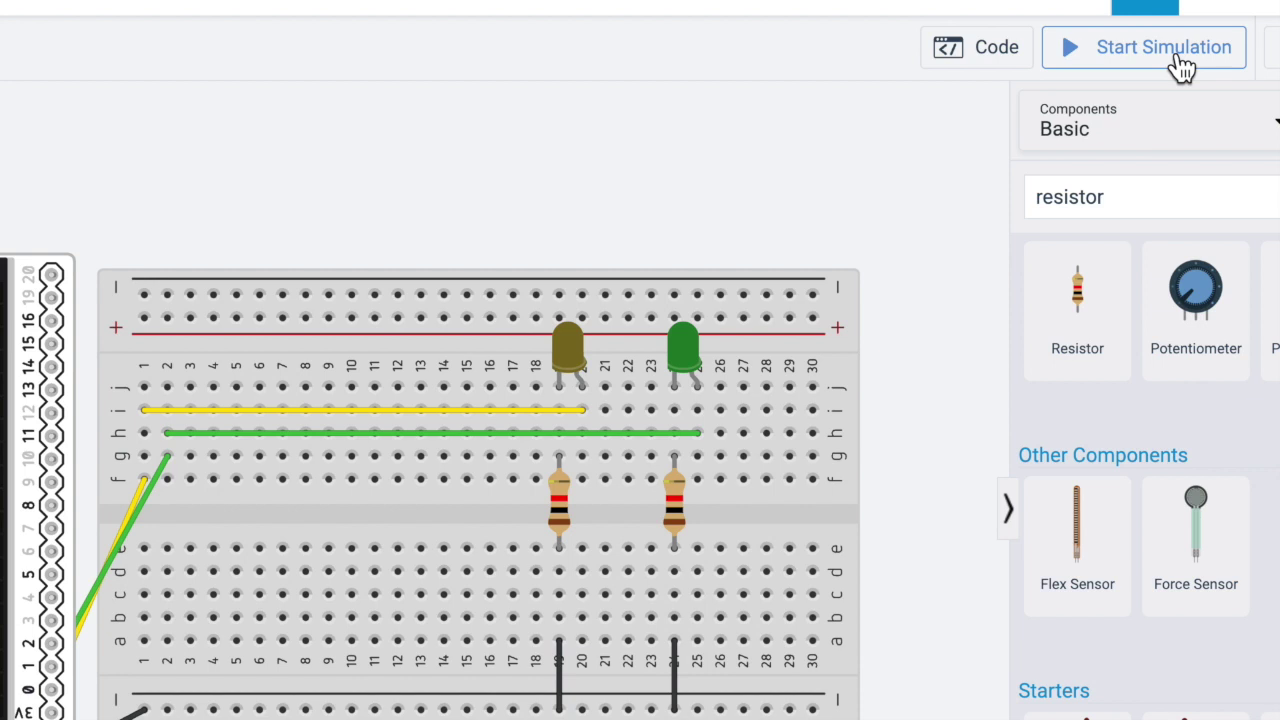
pyautogui.click(1183, 66)
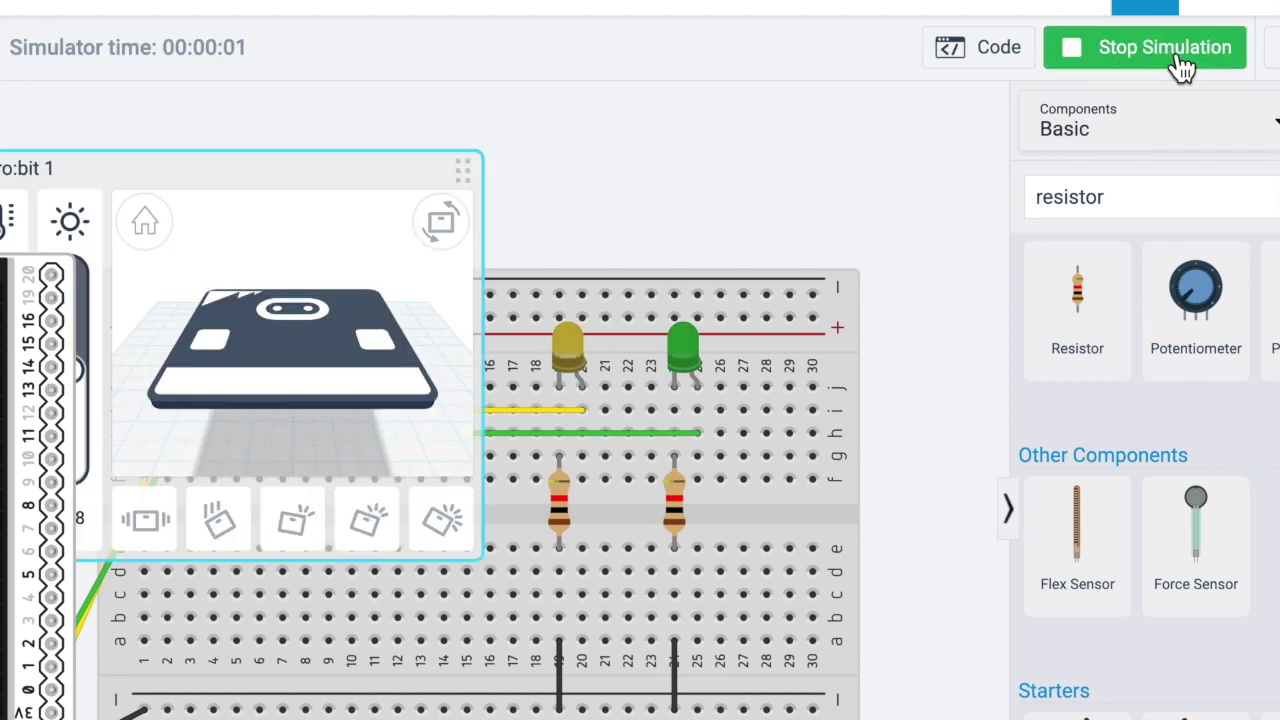